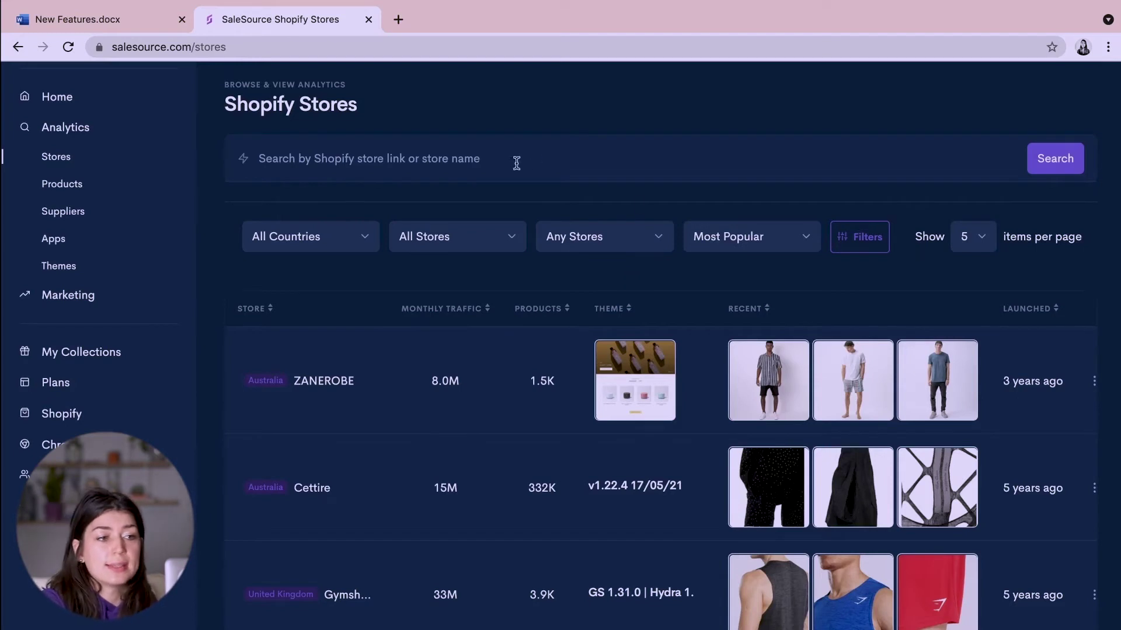
- Filter stores to Verified Store only and open Bee Inspired Clothing's analytics overview
click(655, 246)
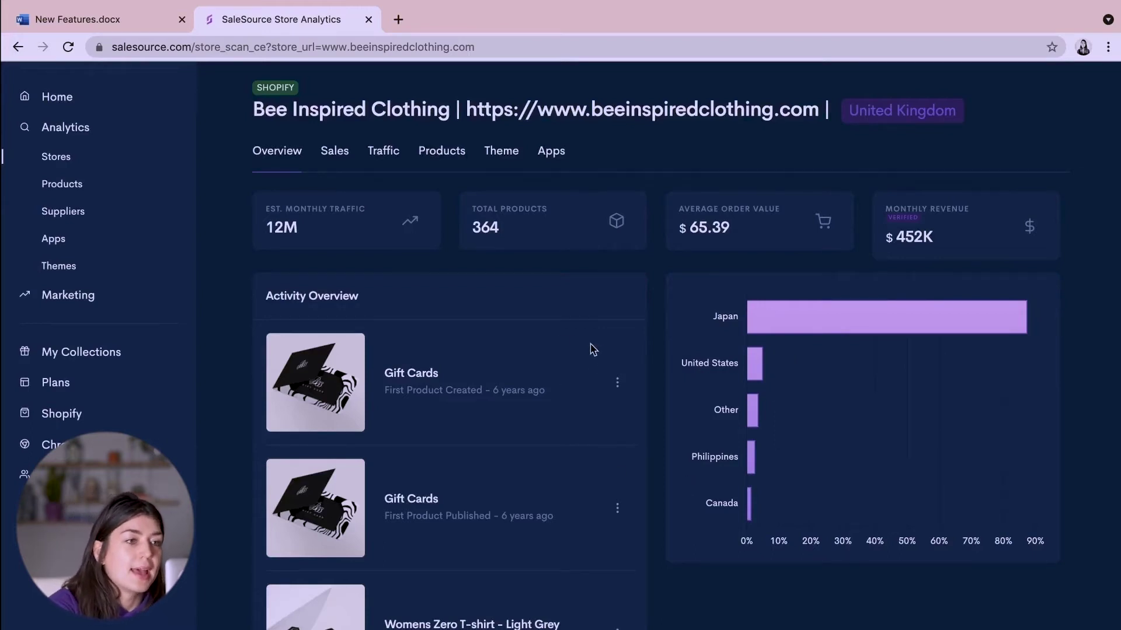
- Inspect Bee Inspired Clothing's 30-day orders and sales chart, then its traffic history
click(336, 159)
scroll(648, 385, down, 1)
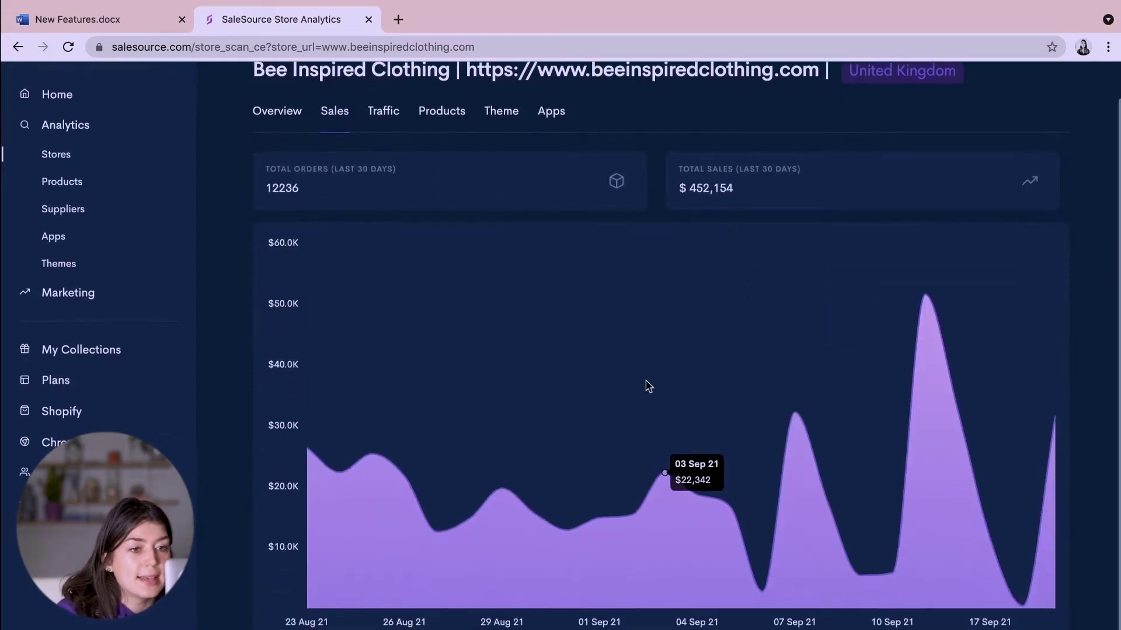
scroll(651, 389, up, 1)
mouse_move(925, 305)
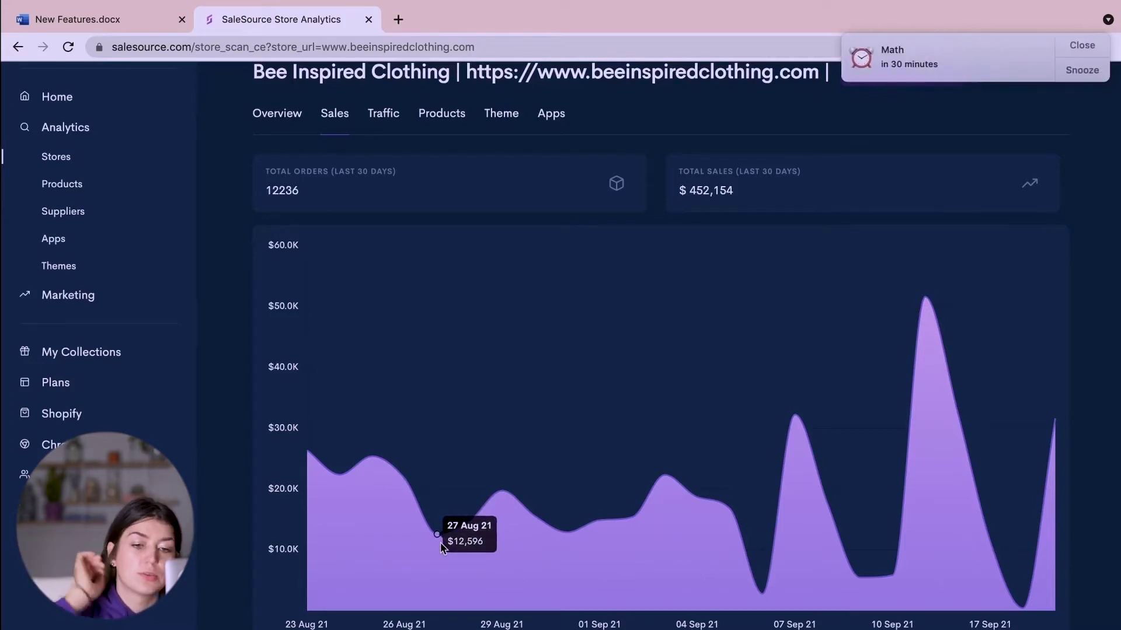
scroll(854, 372, up, 1)
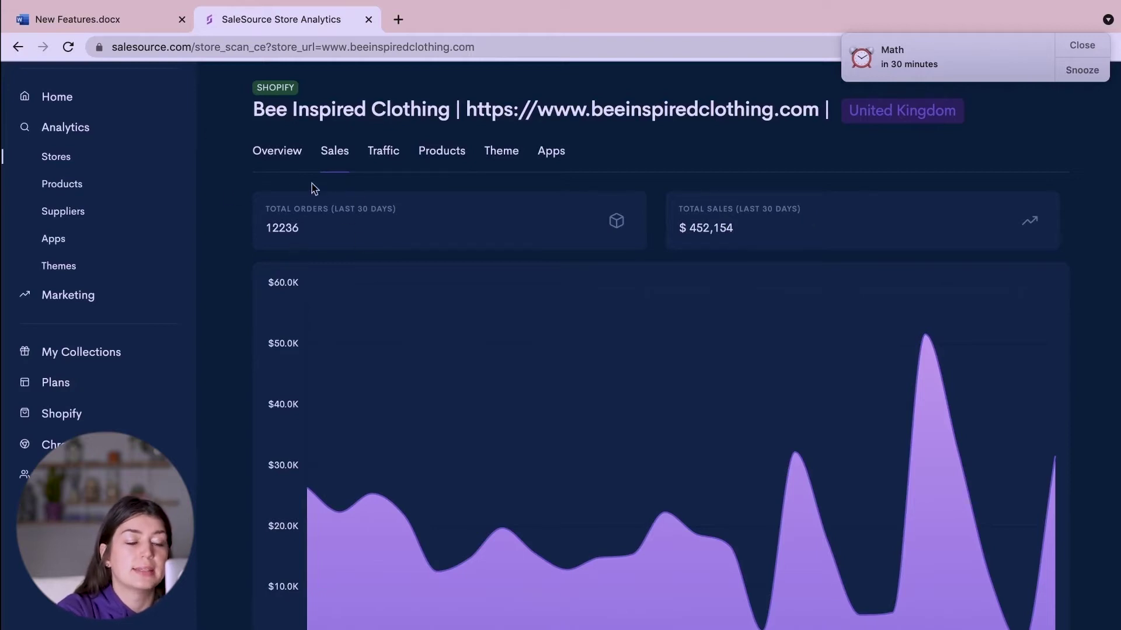
click(389, 176)
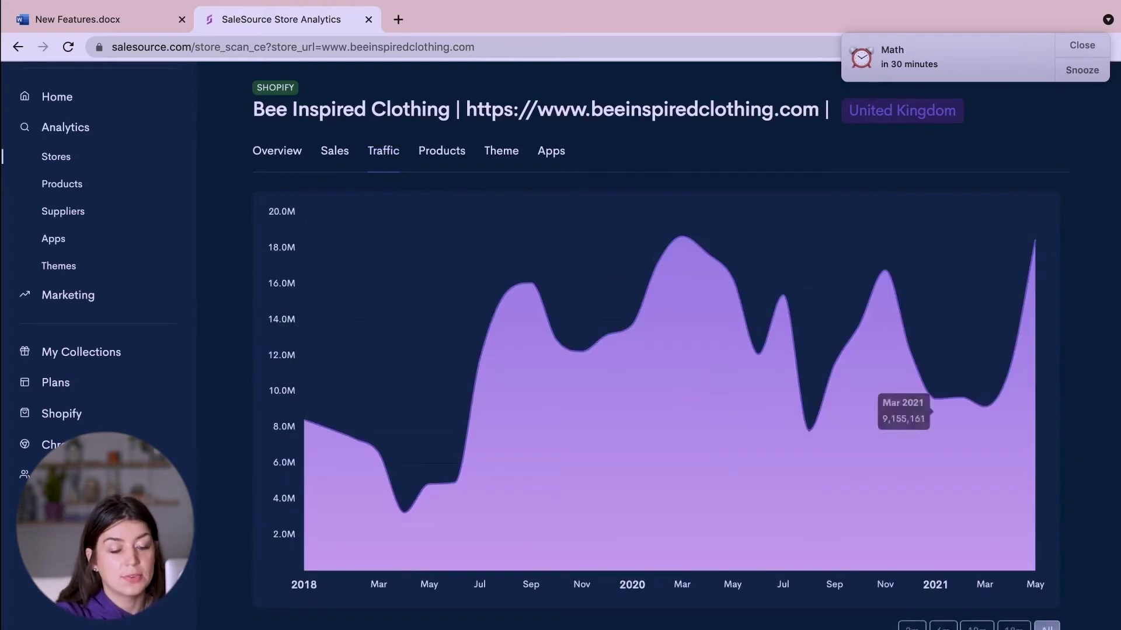
- Set the traffic chart to 6m, 12m and 18m, then review best-selling products and the theme
click(943, 626)
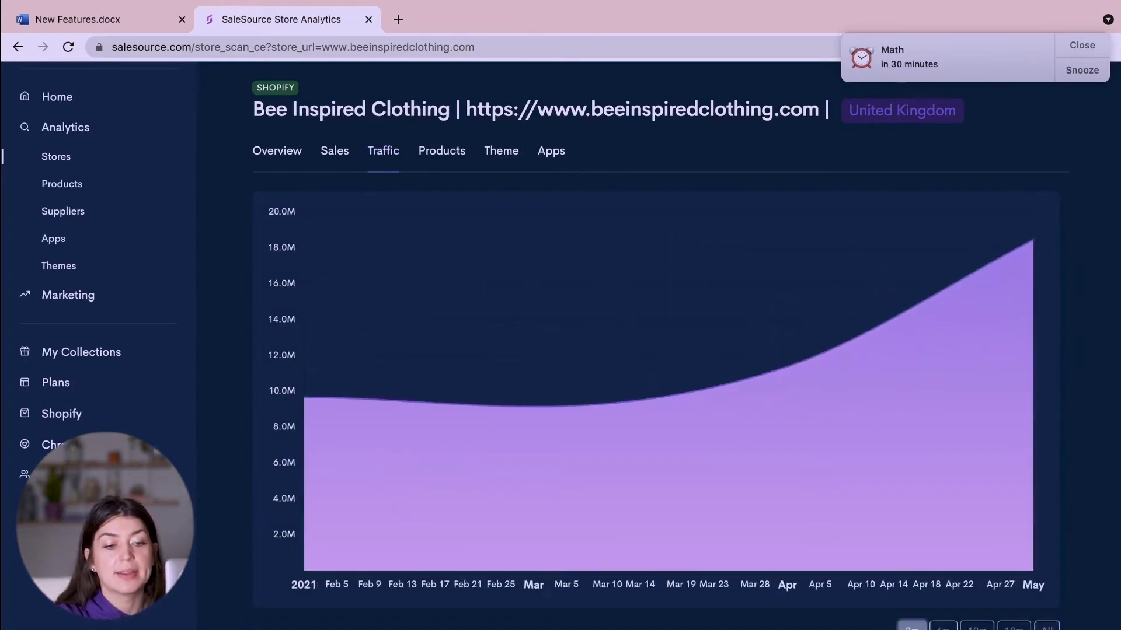
click(976, 627)
click(1013, 627)
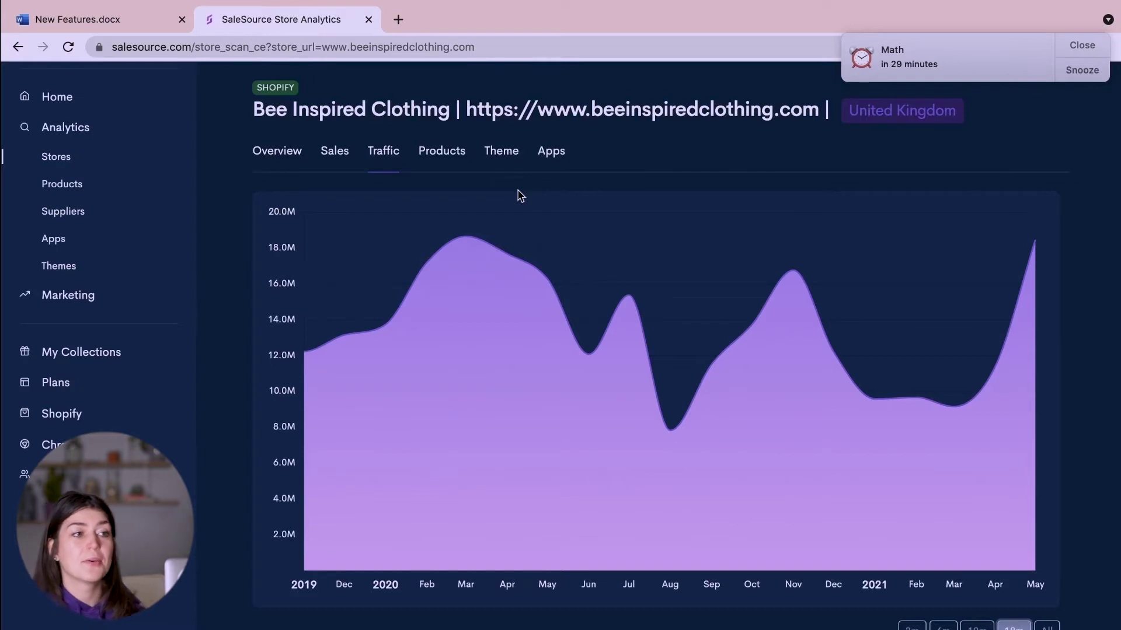
click(450, 156)
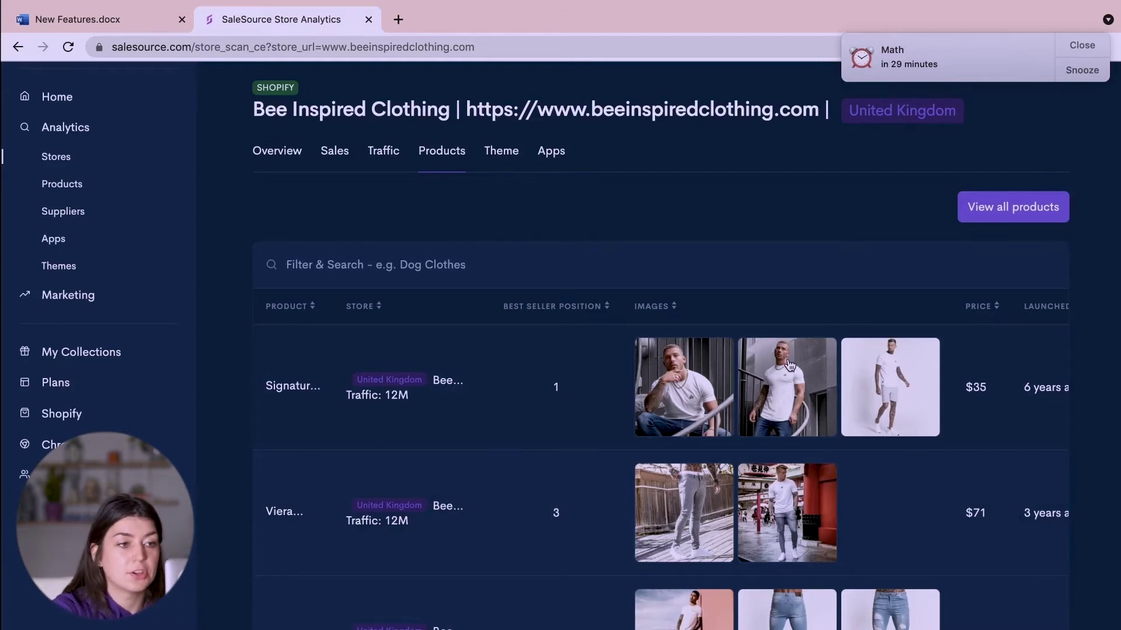
click(507, 153)
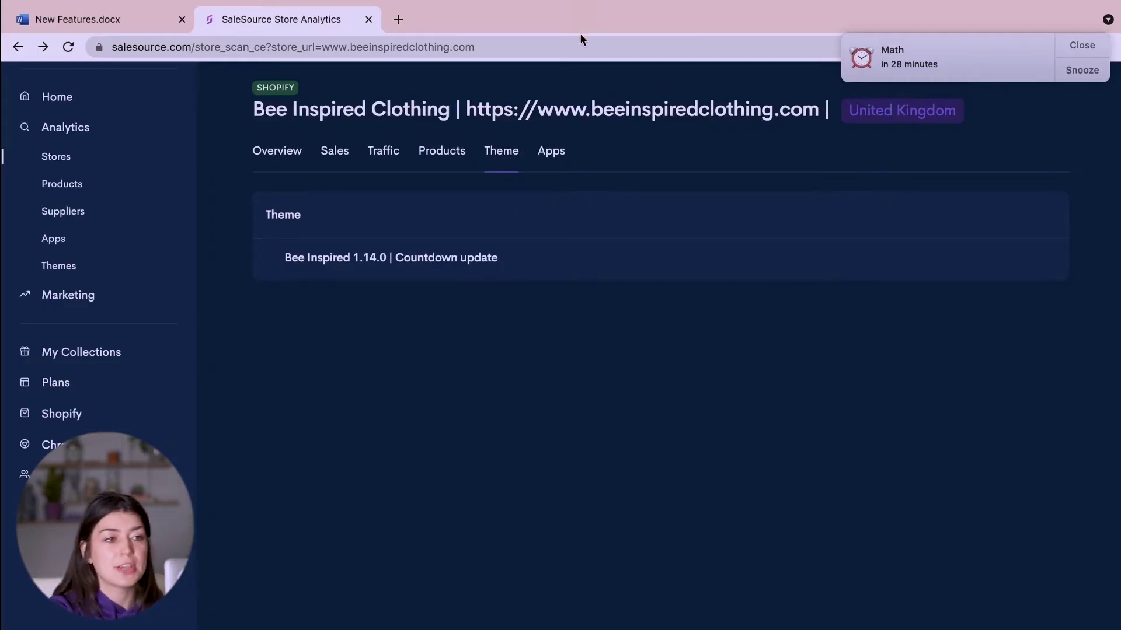
click(559, 160)
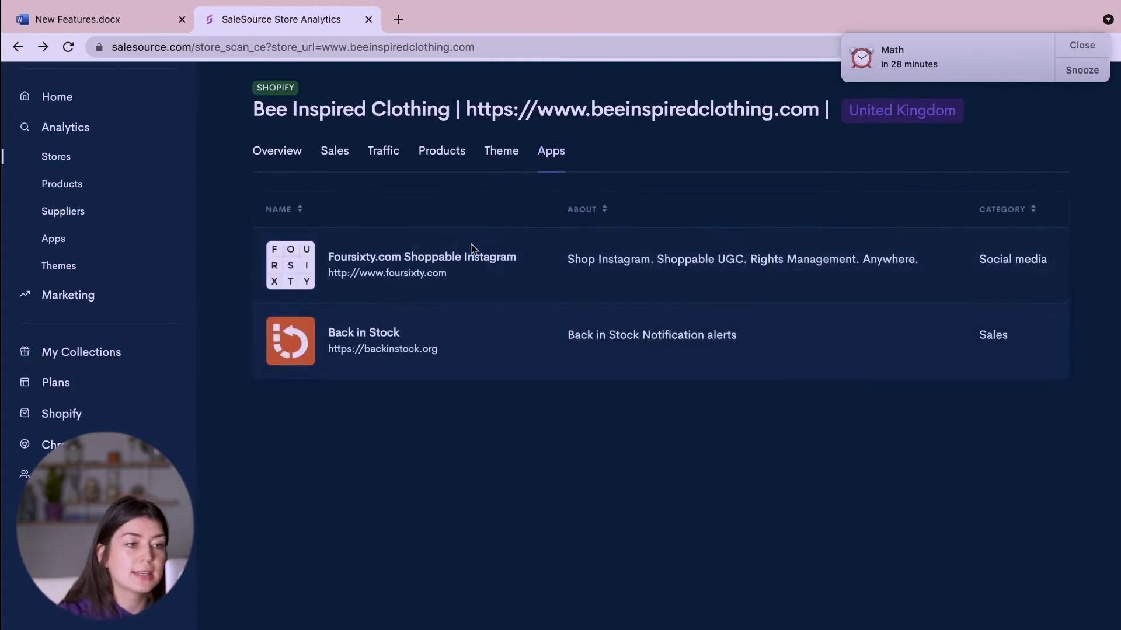
click(372, 334)
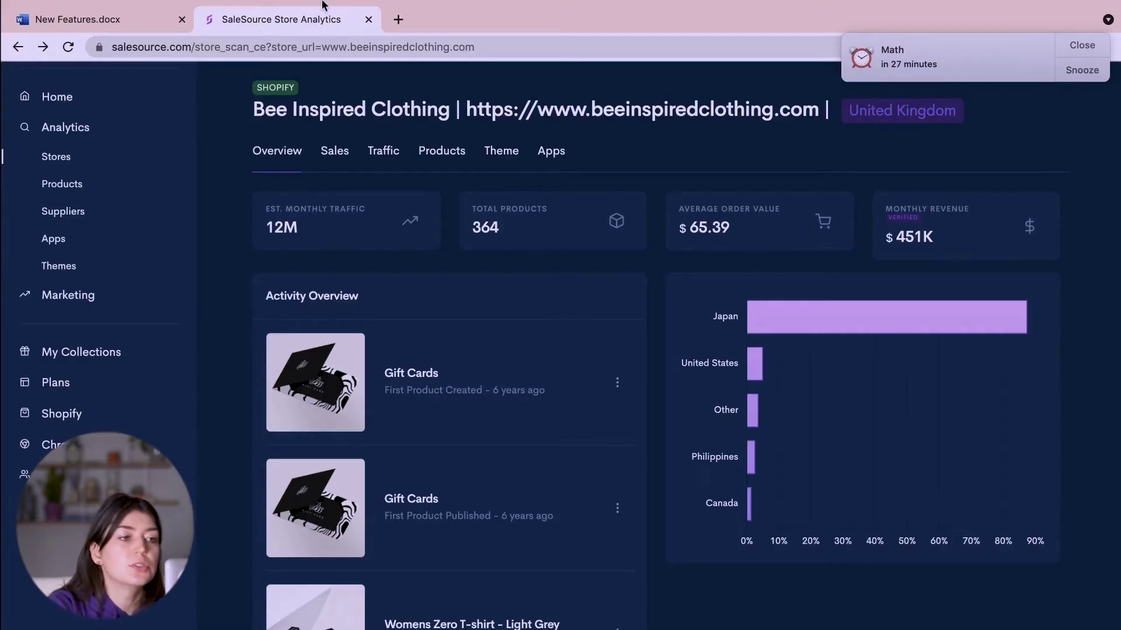
click(435, 150)
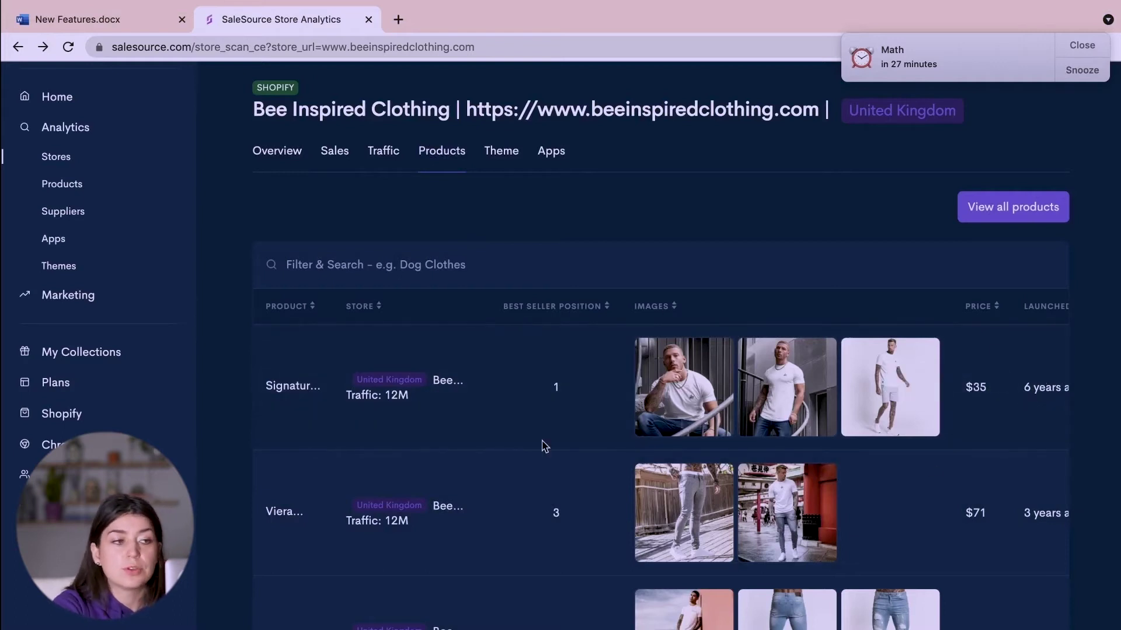
- Open the Signature T-shirt - White ($35) page showing 174 orders and $6,137 sales
click(288, 388)
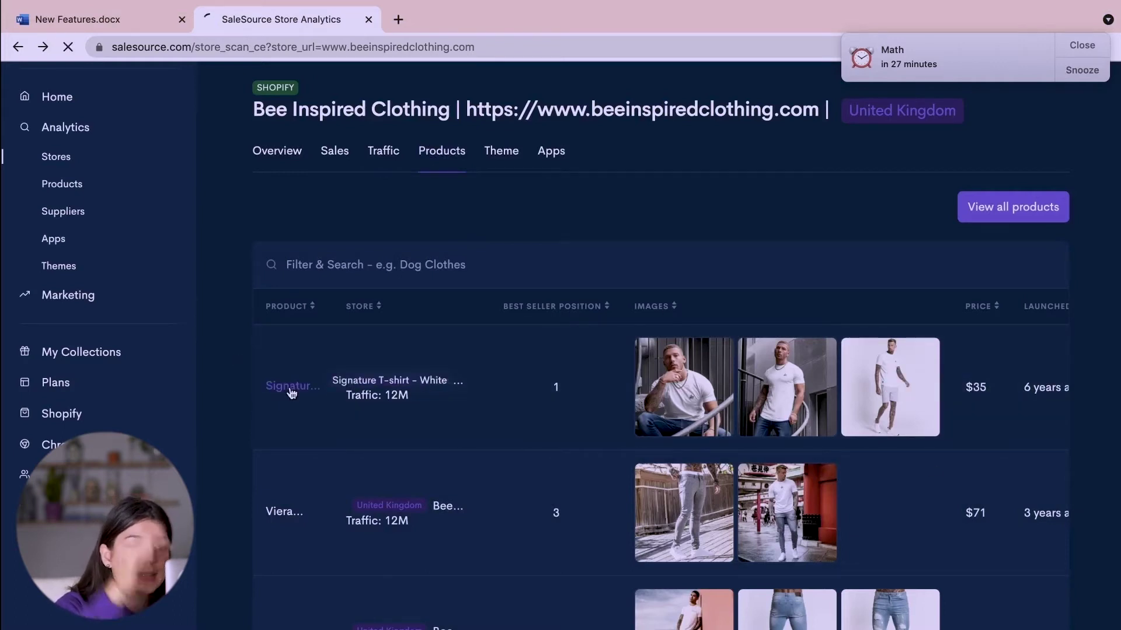
scroll(289, 391, down, 3)
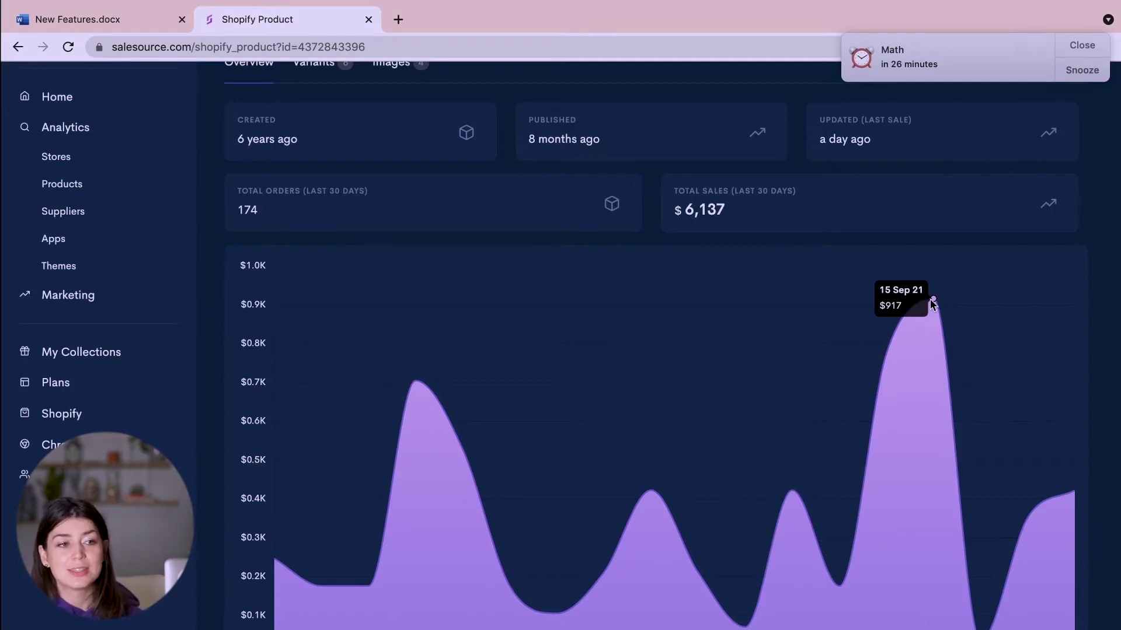
scroll(929, 299, up, 3)
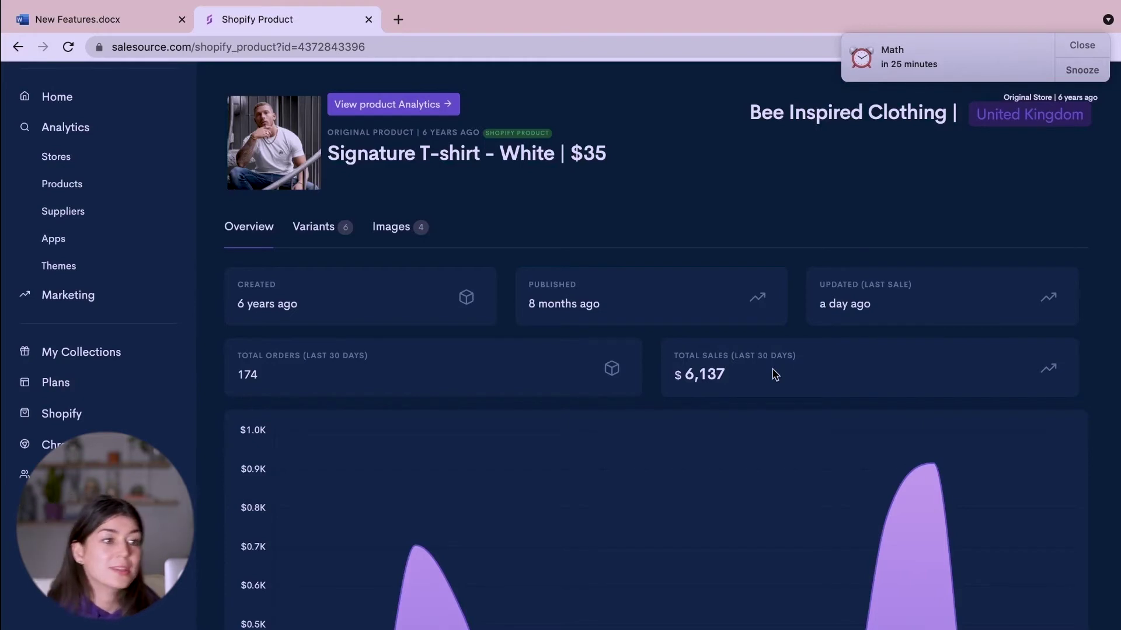
- Review the Signature T-shirt's size variants and four images, then open its full product analysis
click(311, 227)
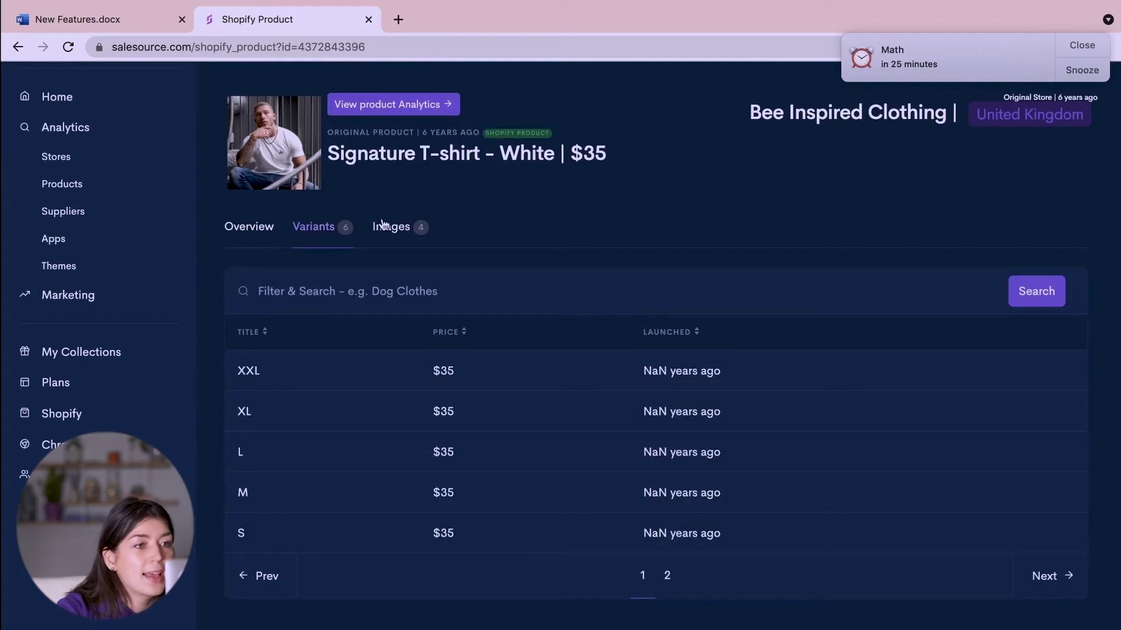
click(402, 236)
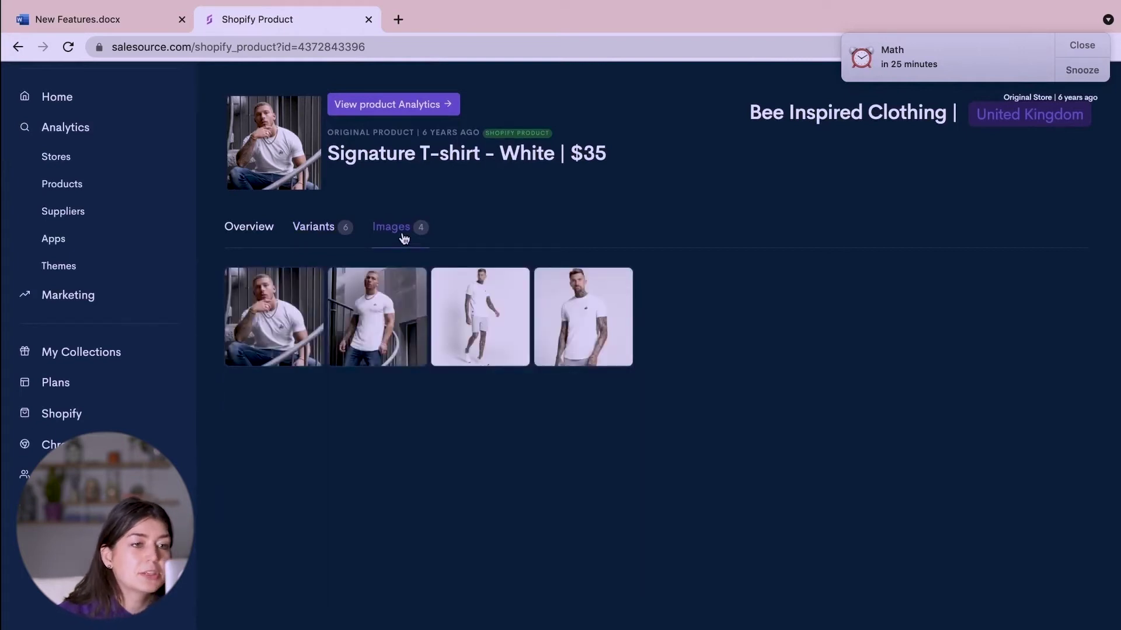
click(270, 243)
scroll(418, 408, down, 1)
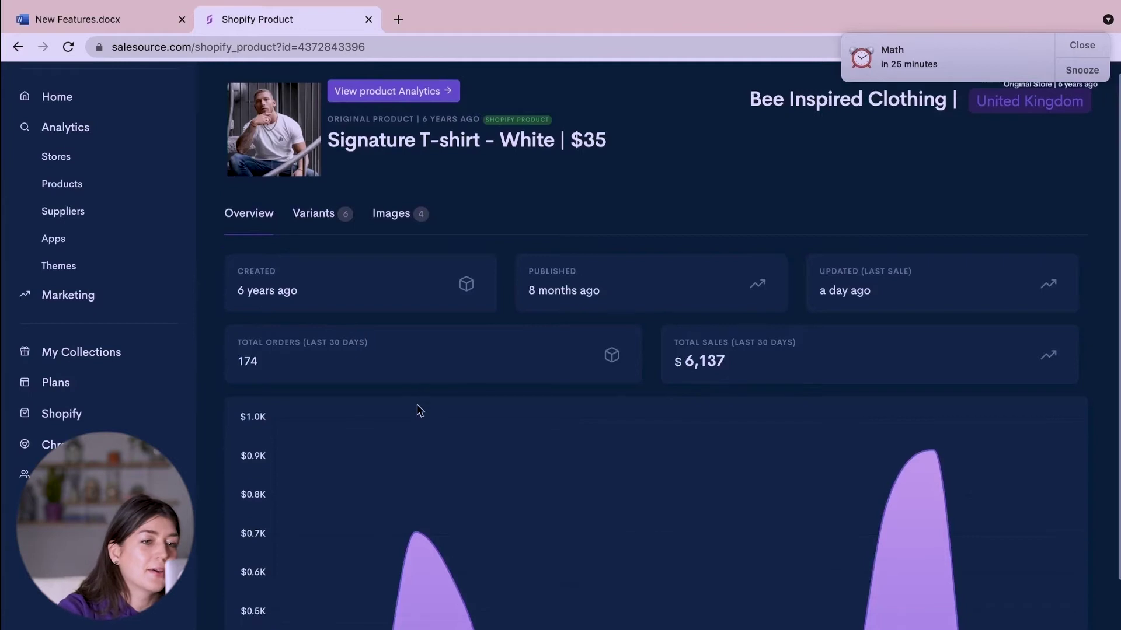
scroll(417, 408, up, 1)
click(320, 227)
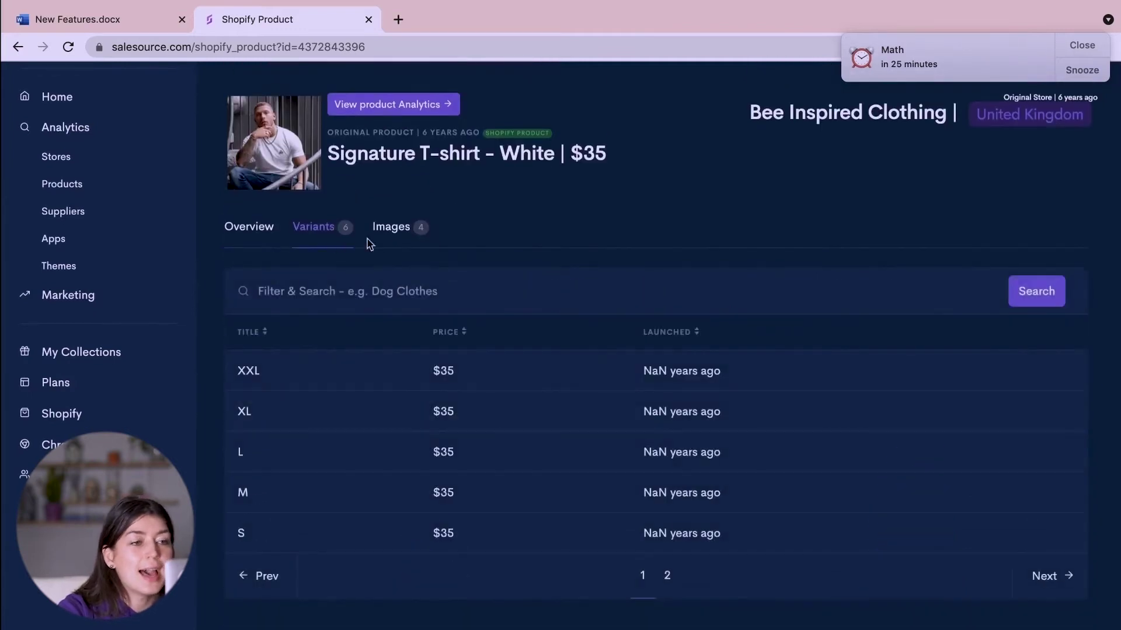
click(404, 236)
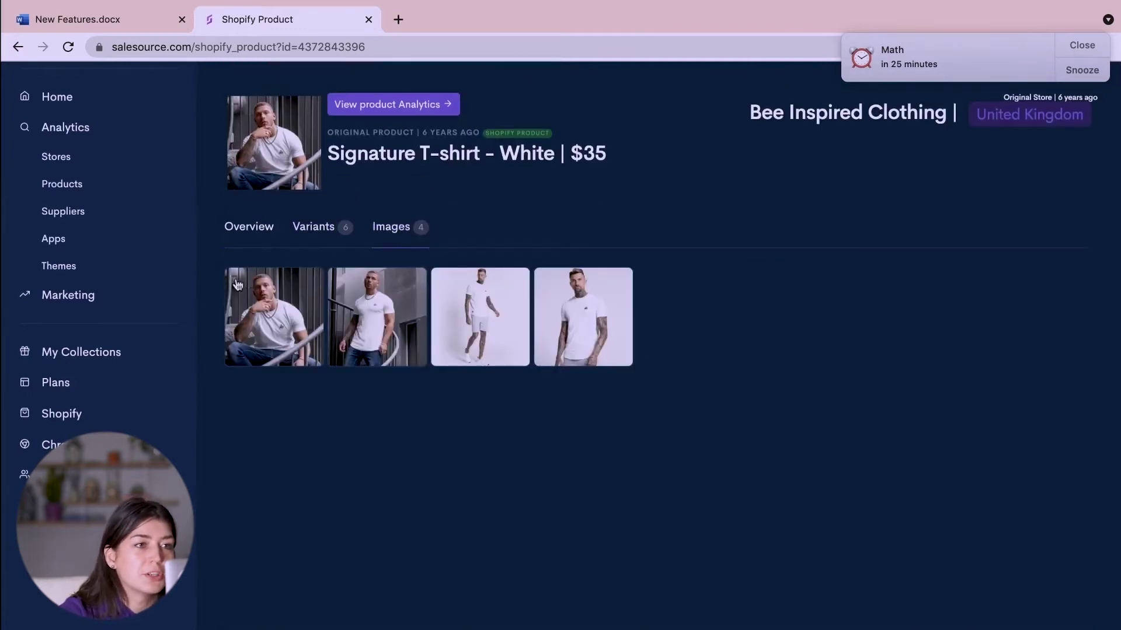
click(408, 110)
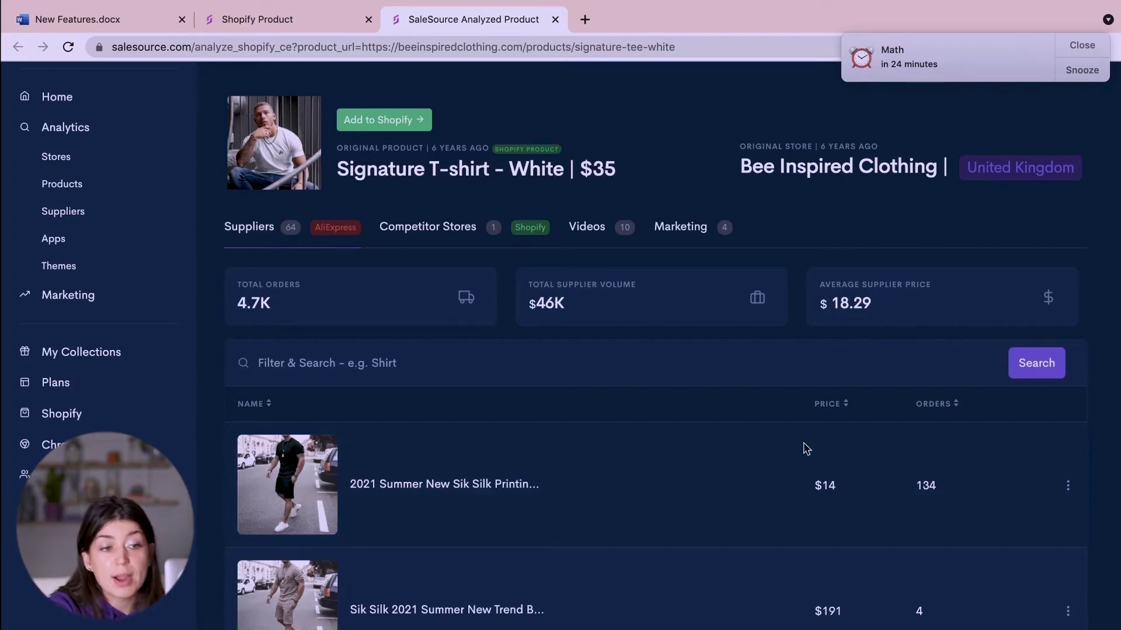
- Sort the T-shirt's AliExpress suppliers by price, then by orders, and check its competitor store and videos
click(836, 408)
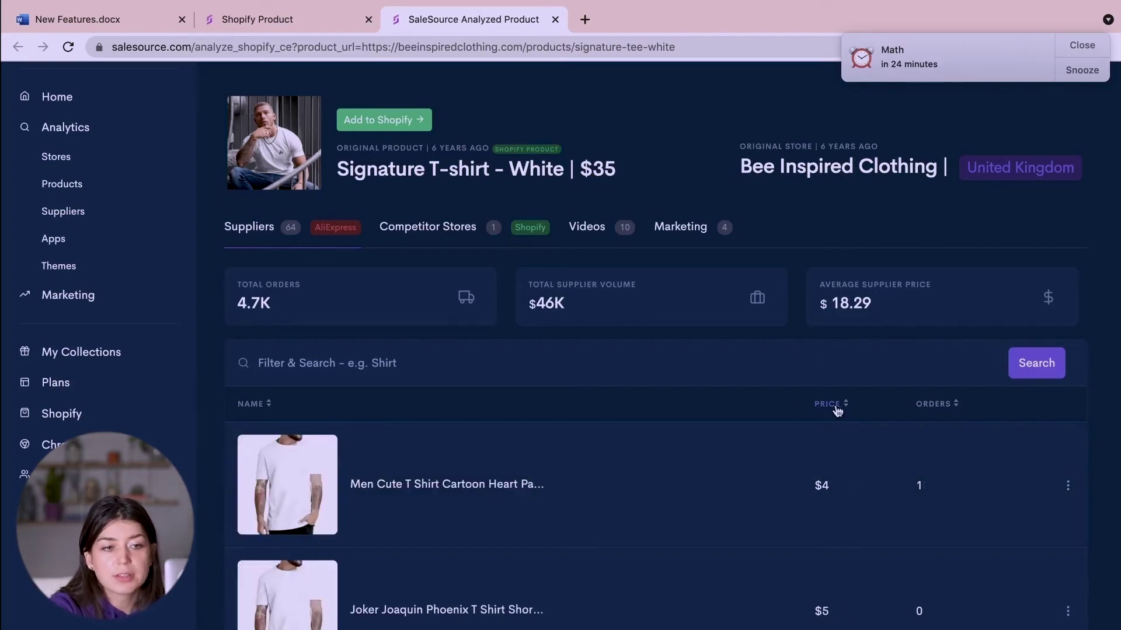
click(928, 404)
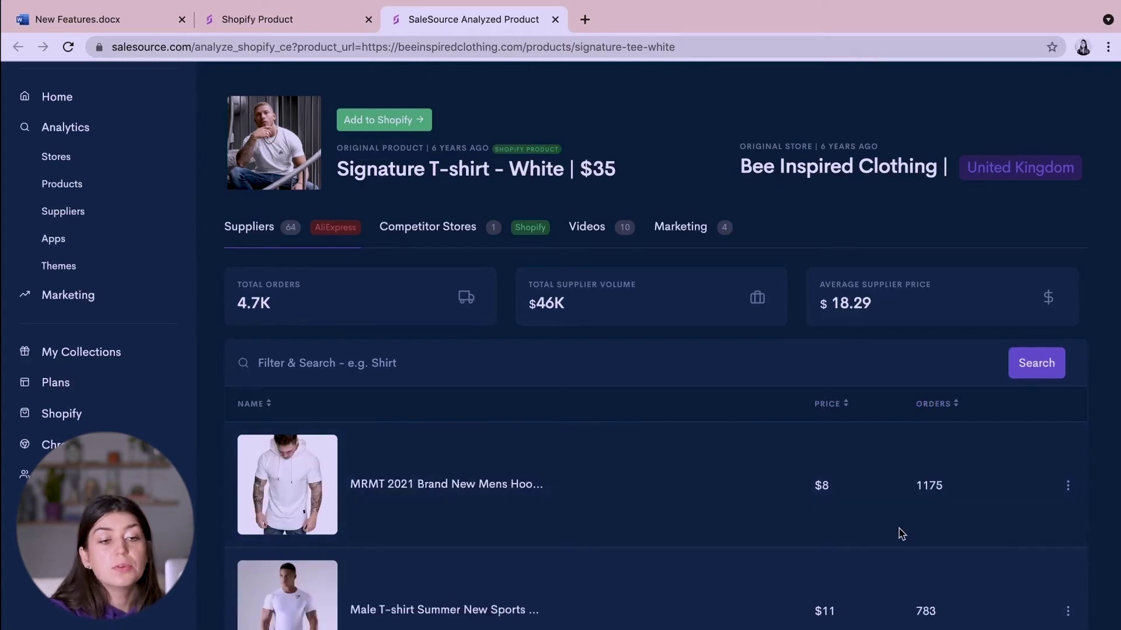
scroll(901, 530, down, 3)
scroll(841, 575, down, 6)
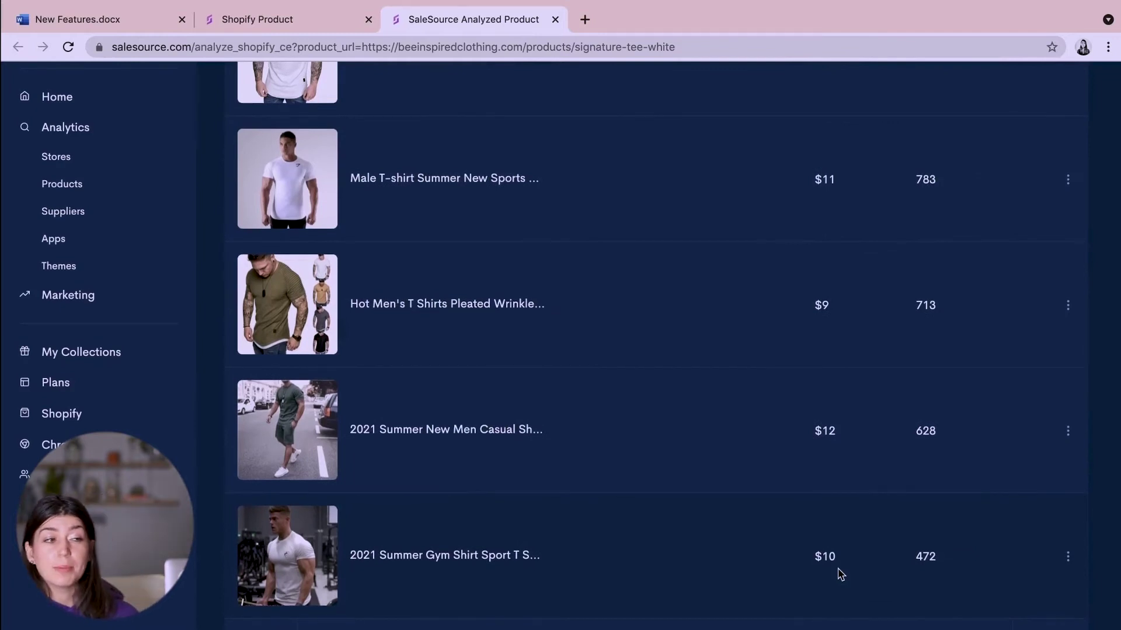
scroll(840, 575, up, 9)
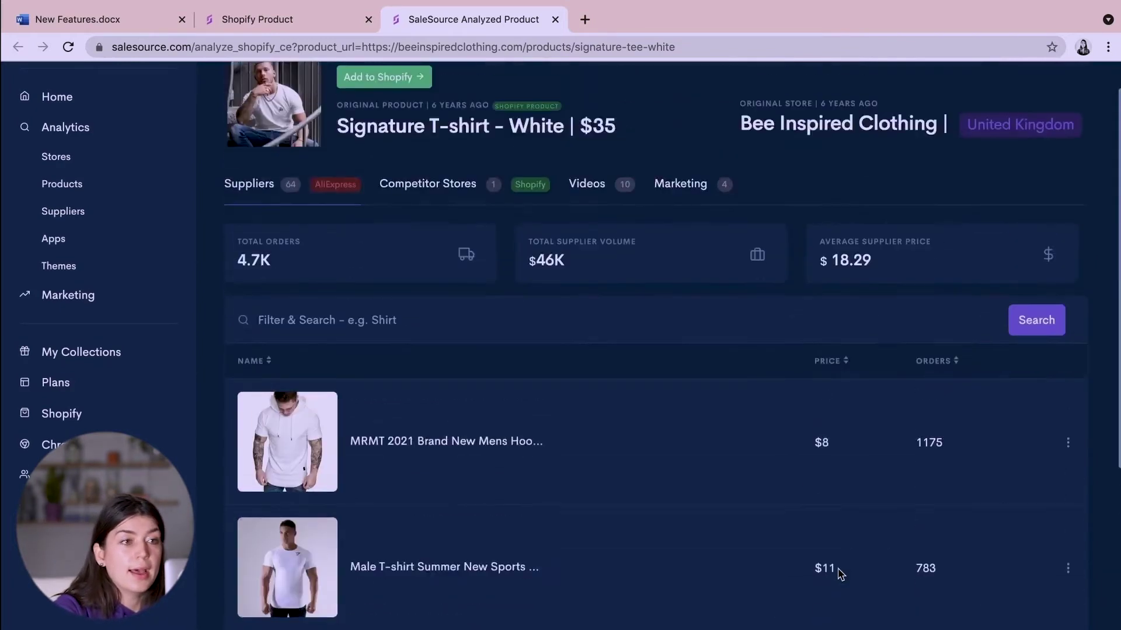
click(423, 232)
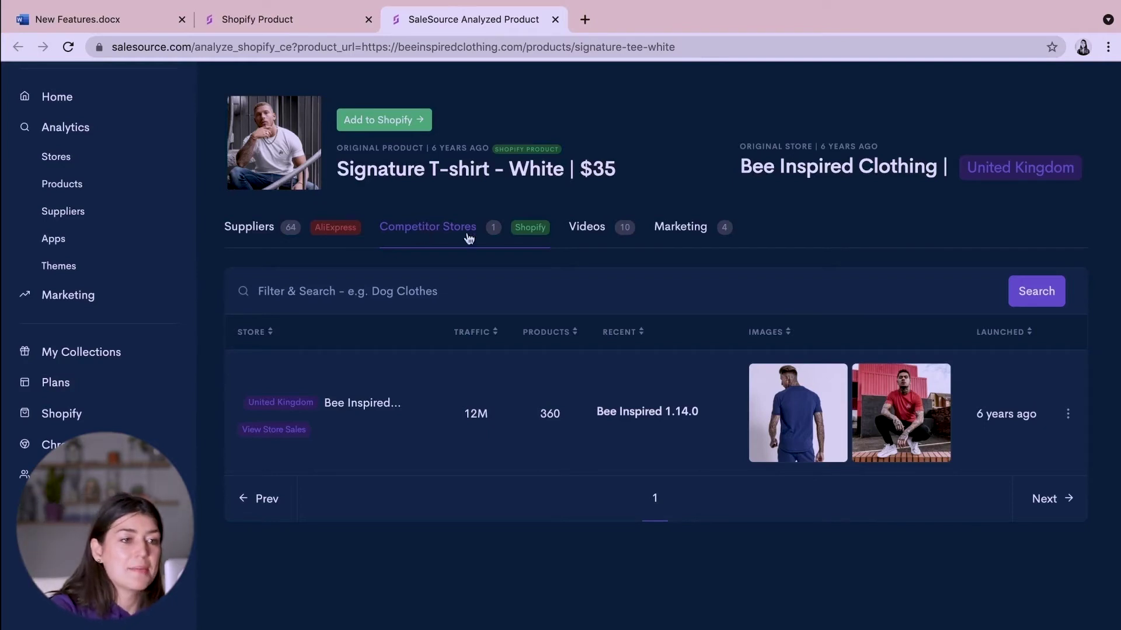
click(588, 228)
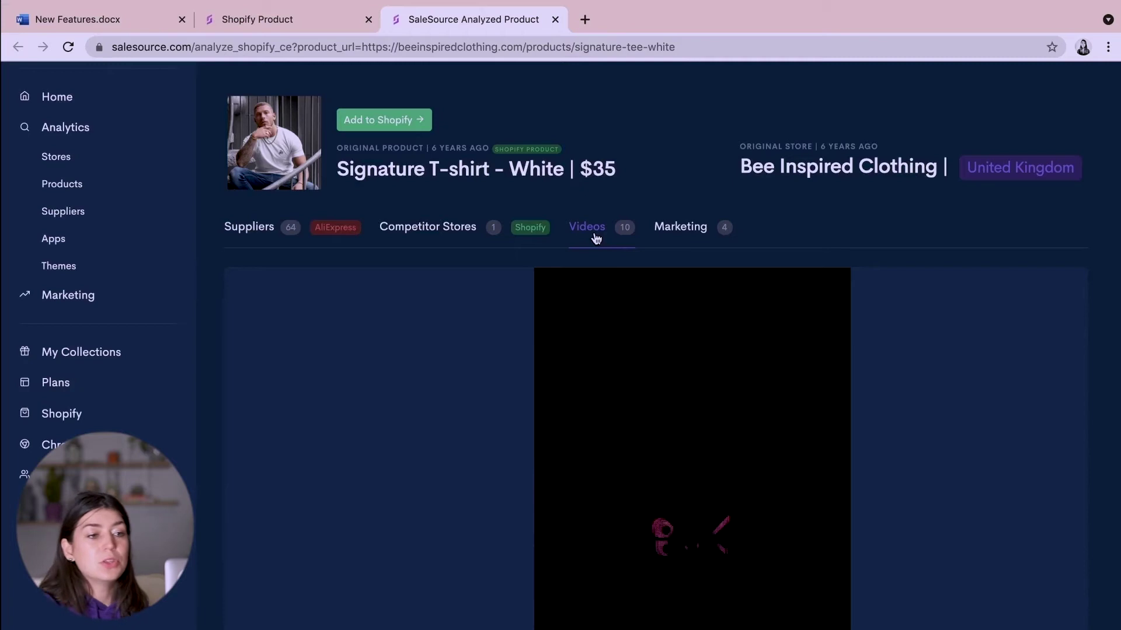
- Browse the T-shirt's 10 product videos, then move on to its marketing keywords
scroll(595, 238, down, 6)
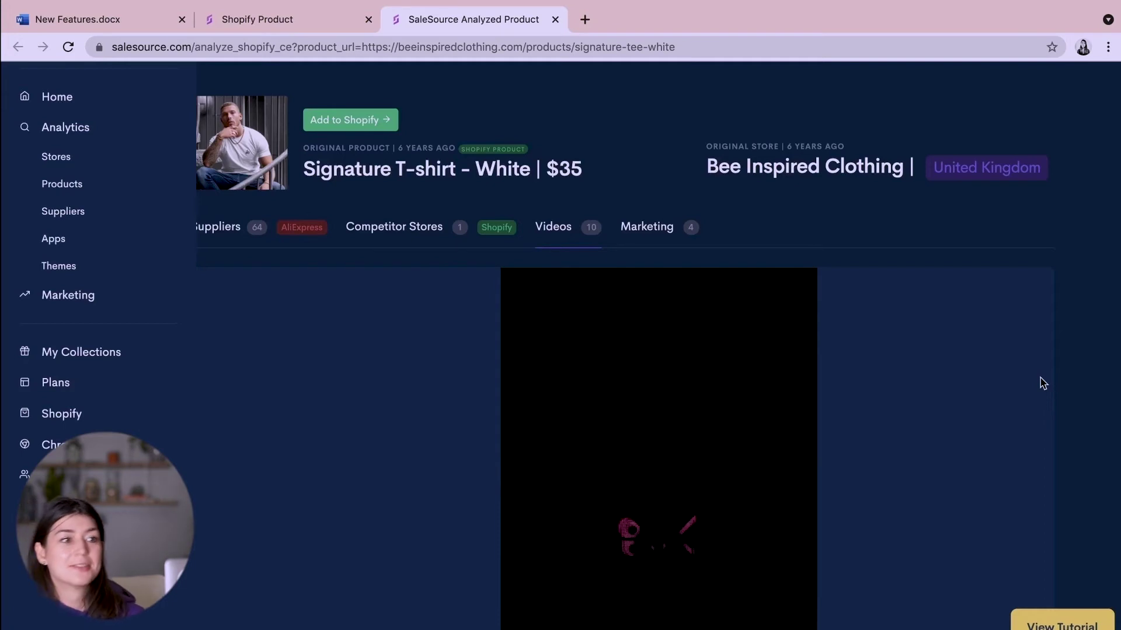
click(651, 228)
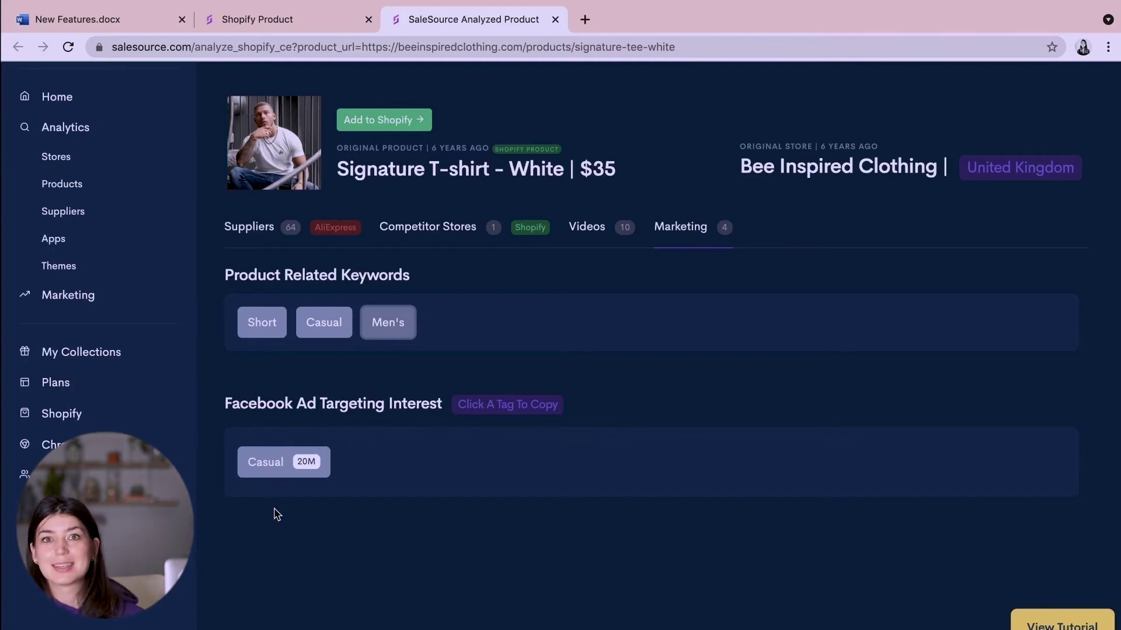
- Review the Short, Casual and Men's keywords and 20M Casual interest, then return to Suppliers
click(254, 229)
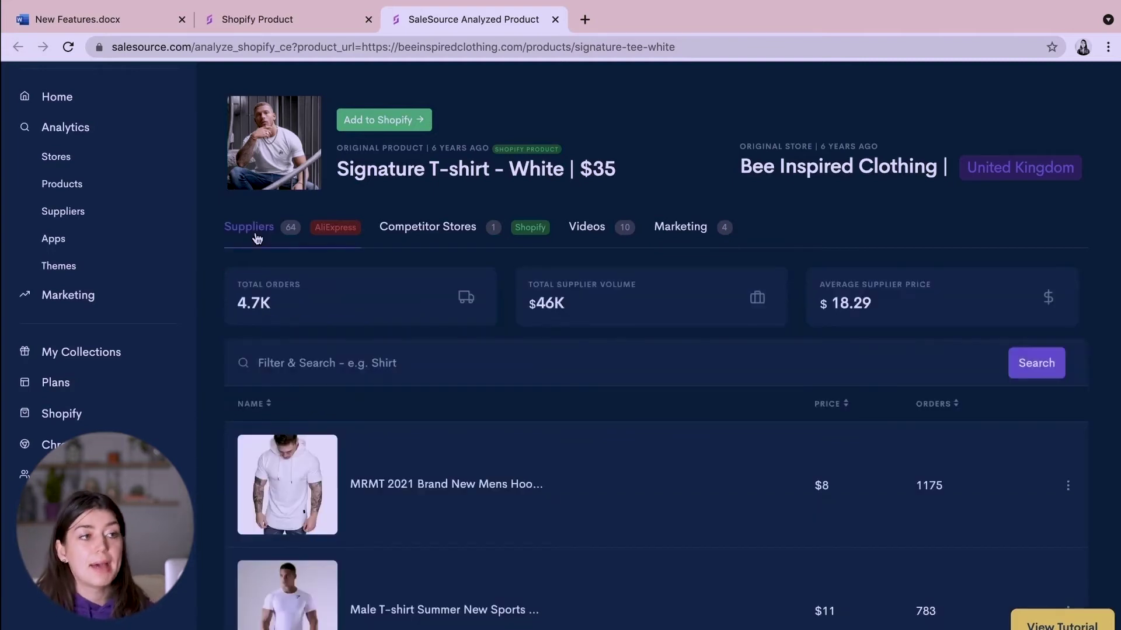
- Open the $11 Male T-shirt Summer supplier's AliExpress listing in a new tab
scroll(603, 528, down, 3)
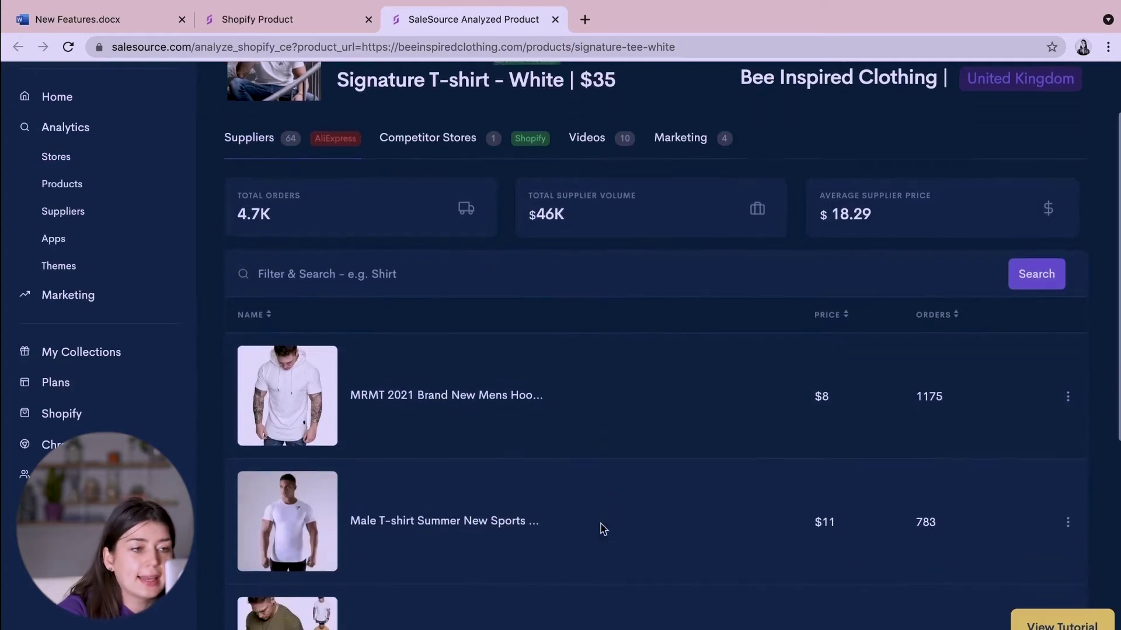
scroll(603, 528, down, 2)
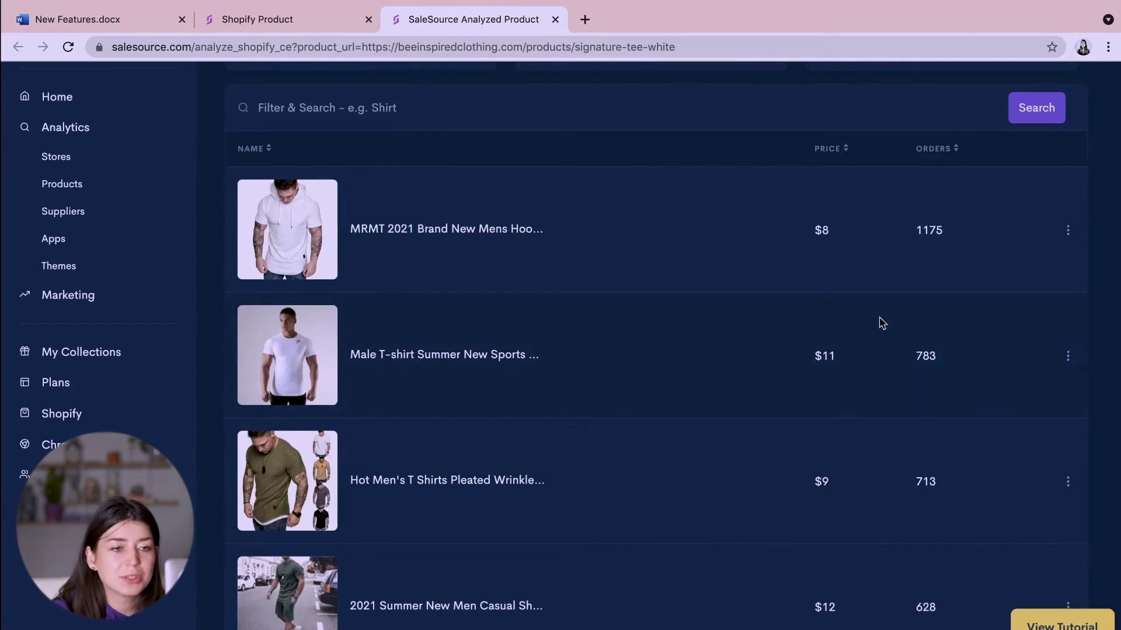
scroll(734, 356, up, 3)
click(1067, 528)
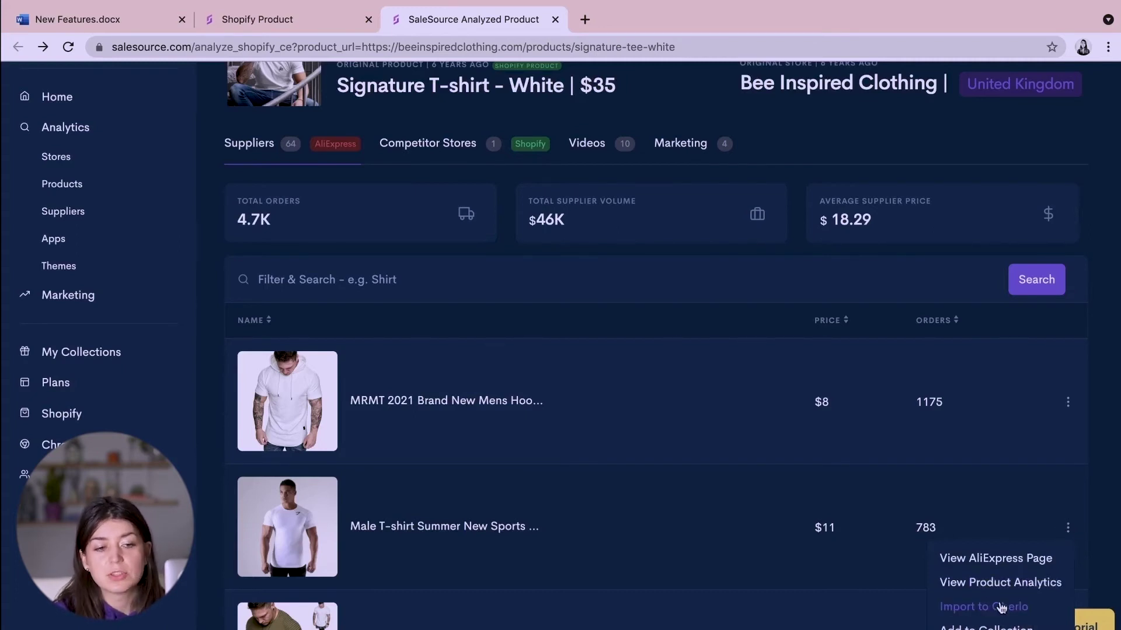
click(1000, 562)
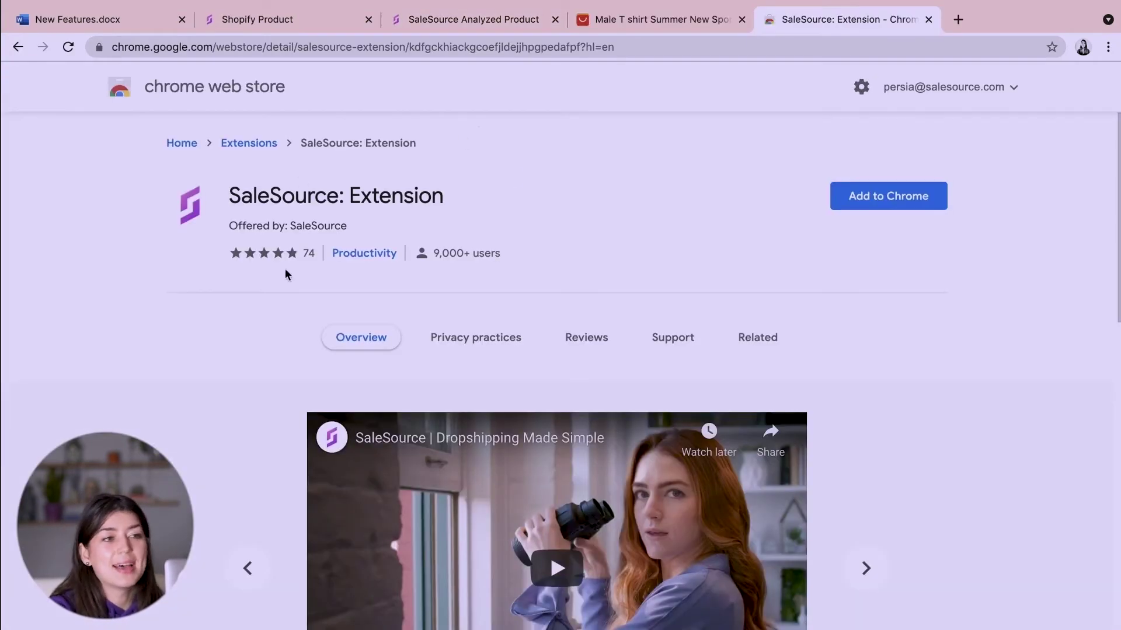
- Add the SaleSource extension to Chrome and return to the Male T-shirt AliExpress listing
click(887, 201)
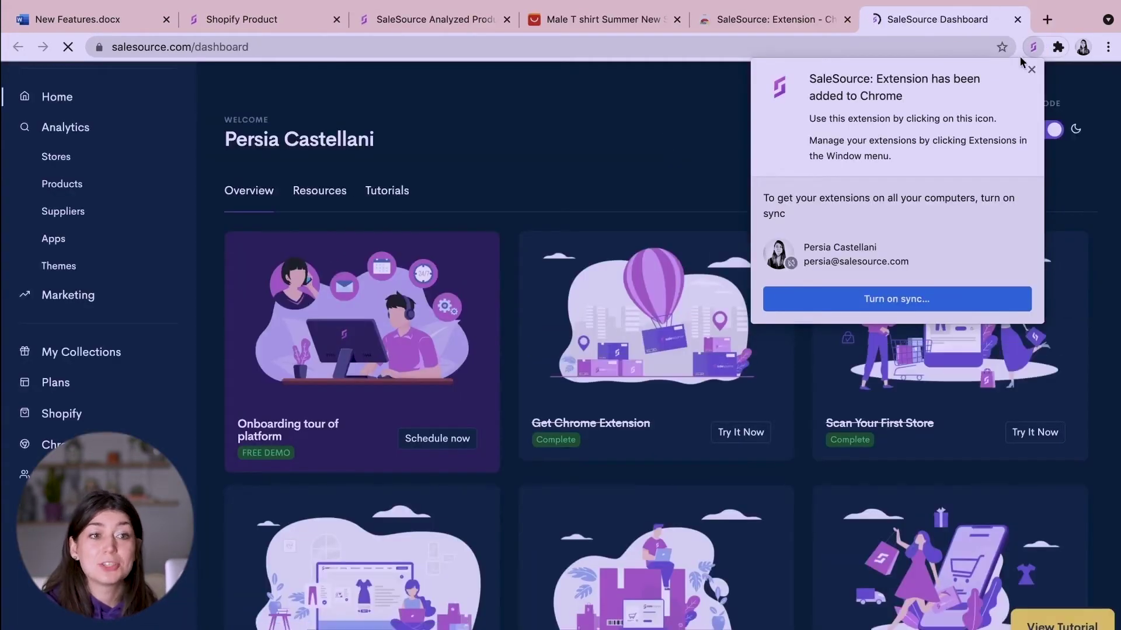
click(1030, 70)
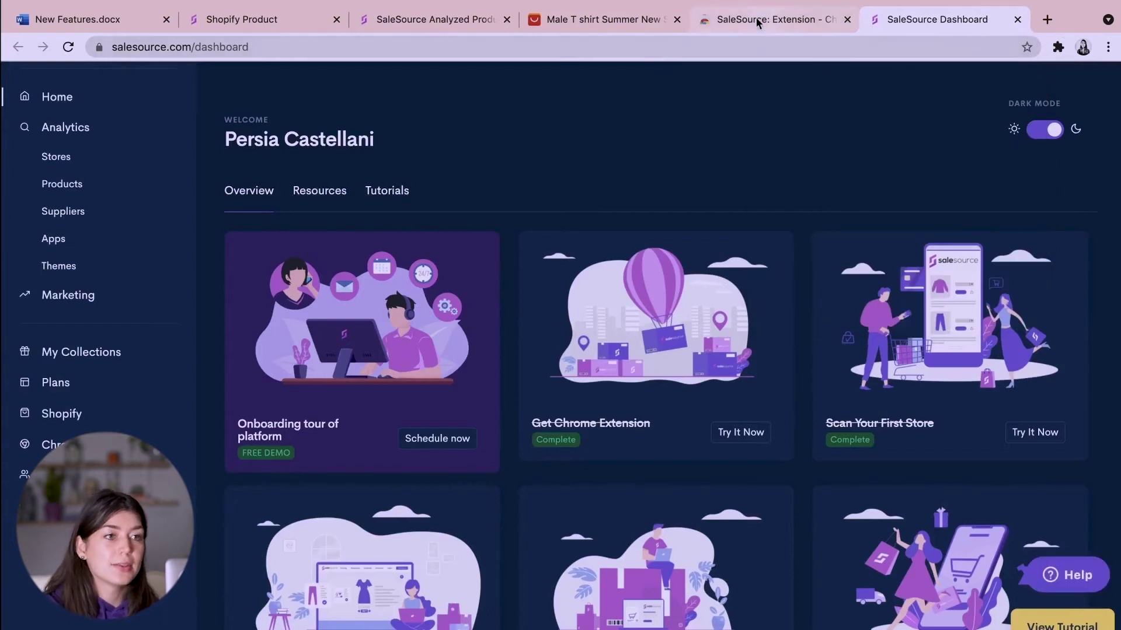
click(586, 20)
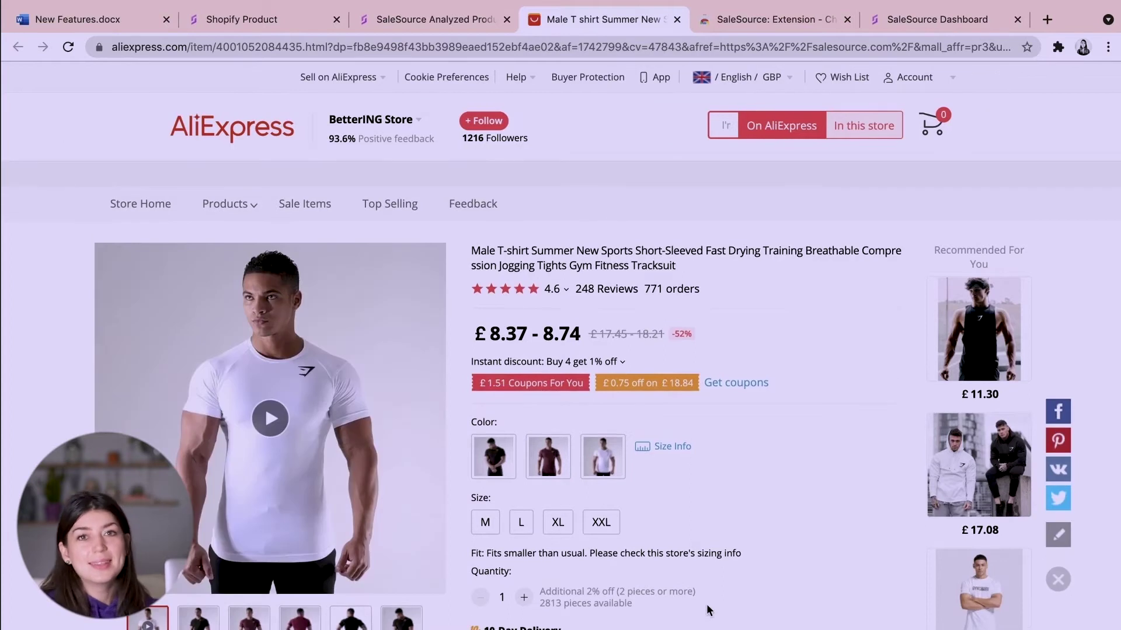
- View the black T-shirt's front and back photos, then scroll through buyer reviews and price history
click(401, 617)
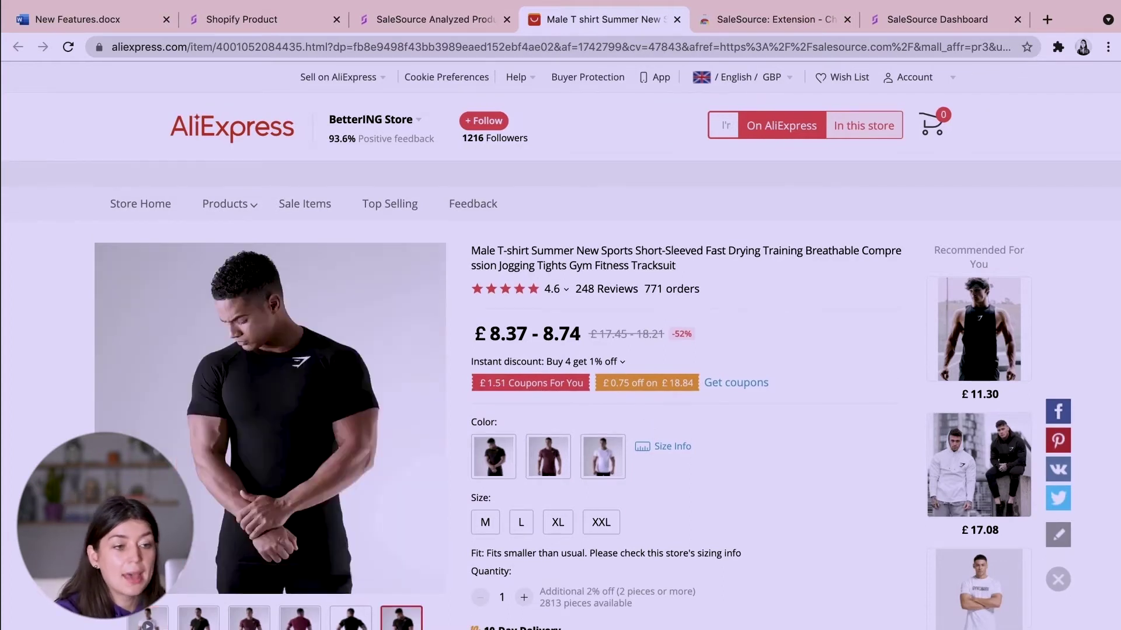
click(350, 617)
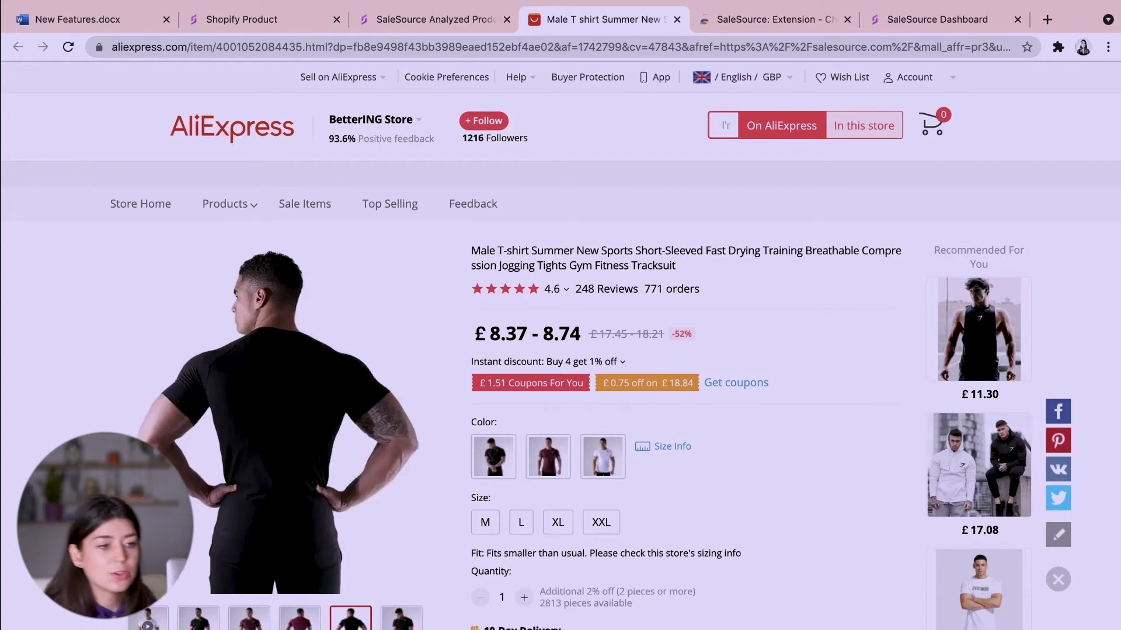
mouse_move(555, 289)
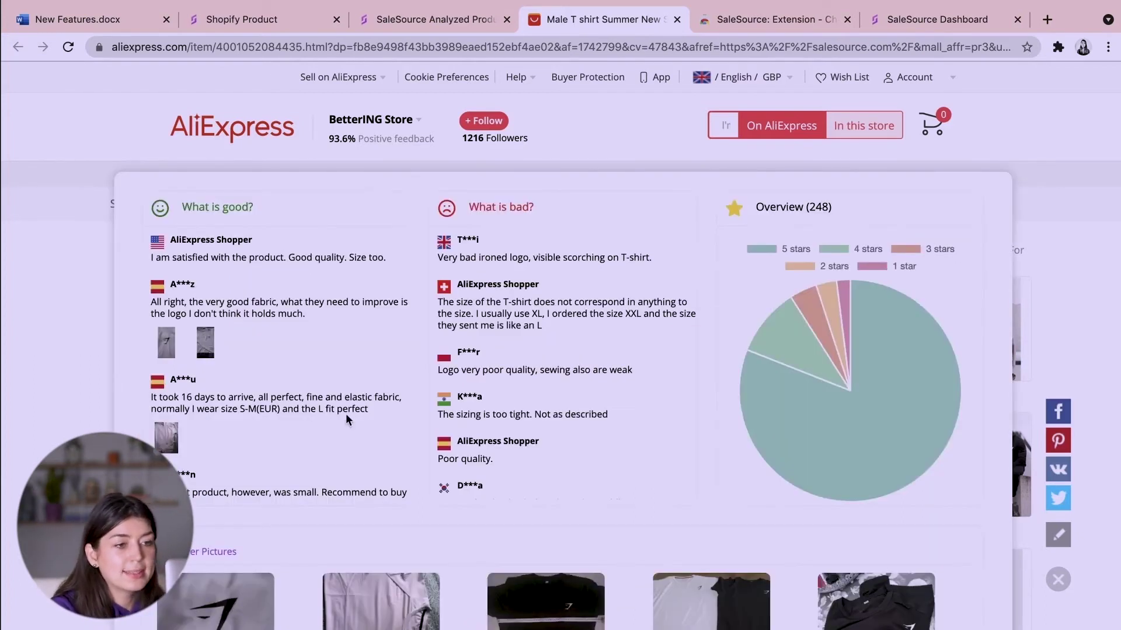
scroll(418, 321, down, 3)
scroll(418, 321, down, 3)
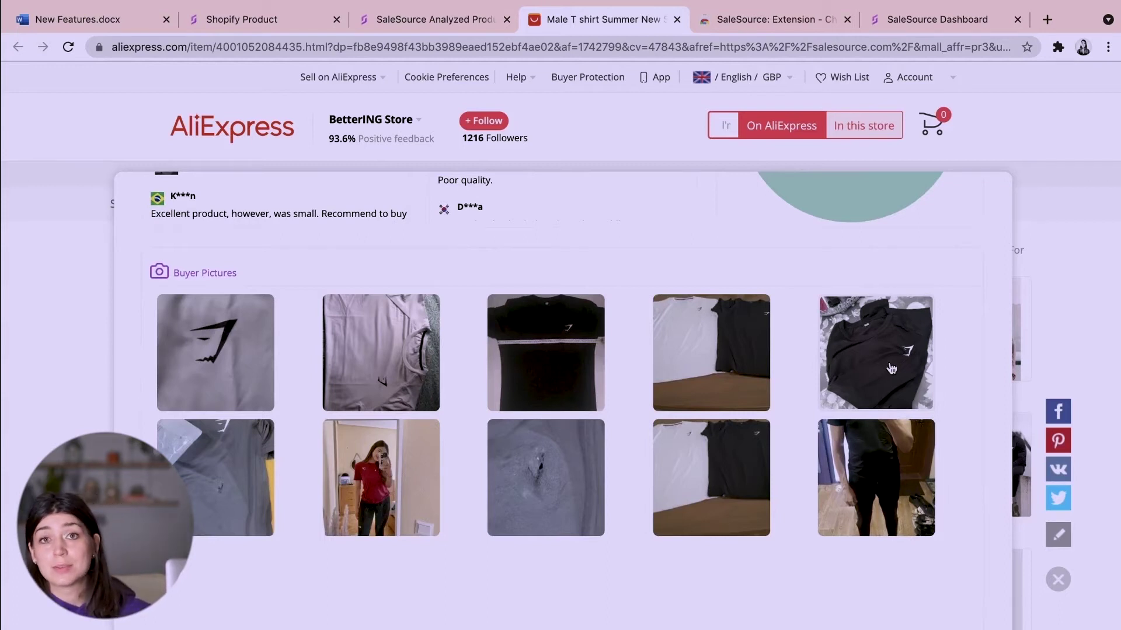
scroll(496, 496, up, 10)
scroll(398, 496, up, 3)
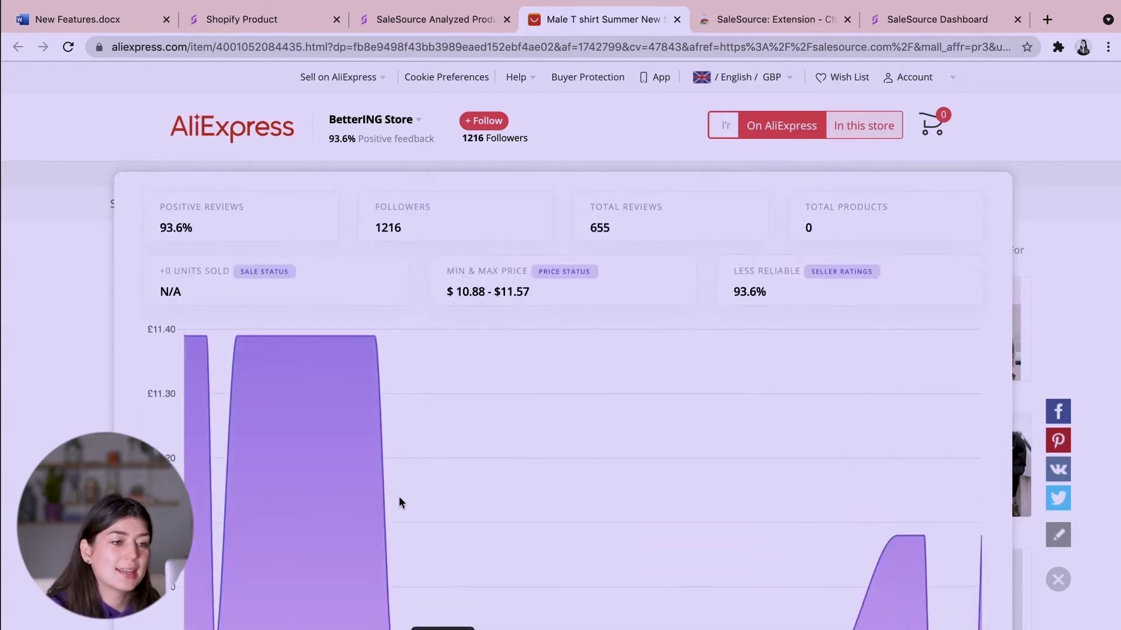
scroll(458, 509, down, 2)
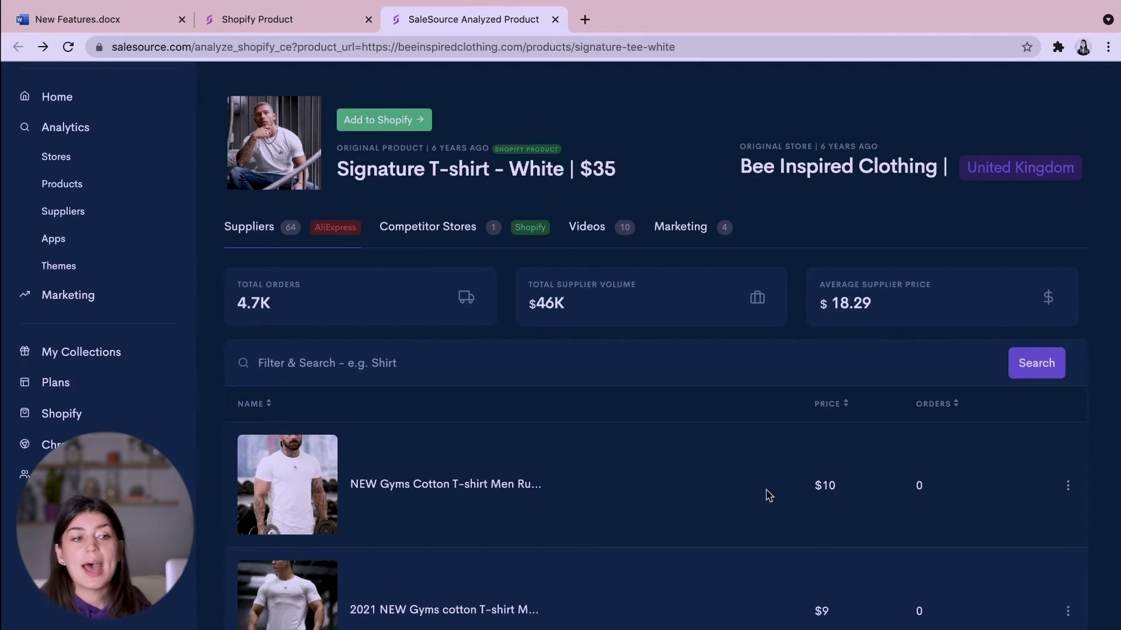
- Re-sort the suppliers by price so MRMT 2021 leads, highlighting its 4.7K orders and $46K volume
click(841, 403)
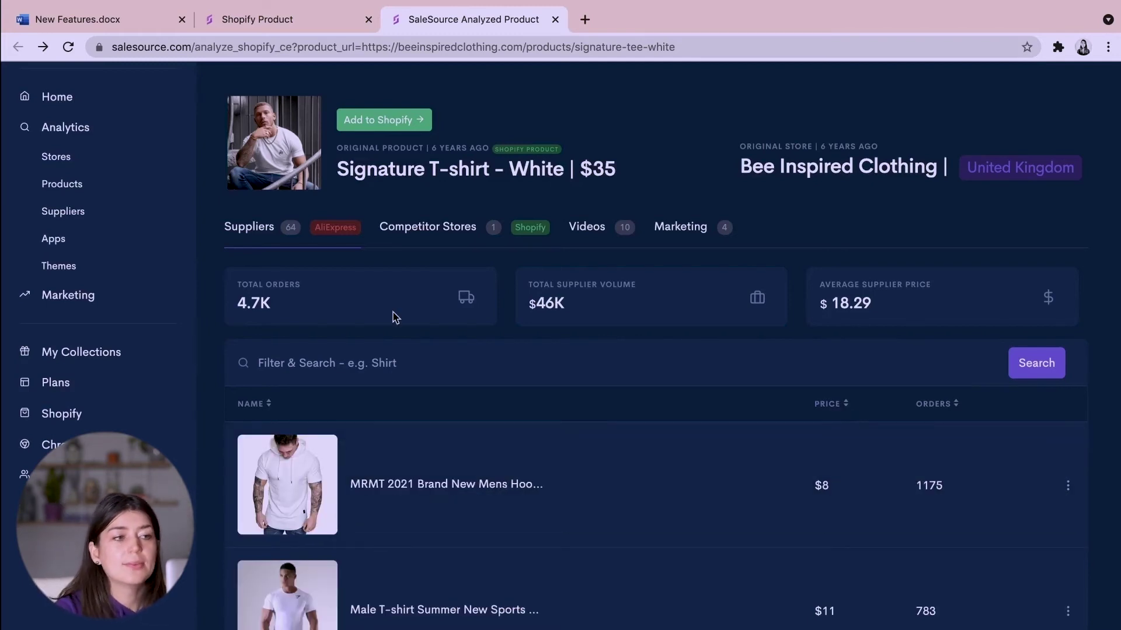
drag(282, 300, 236, 316)
click(338, 307)
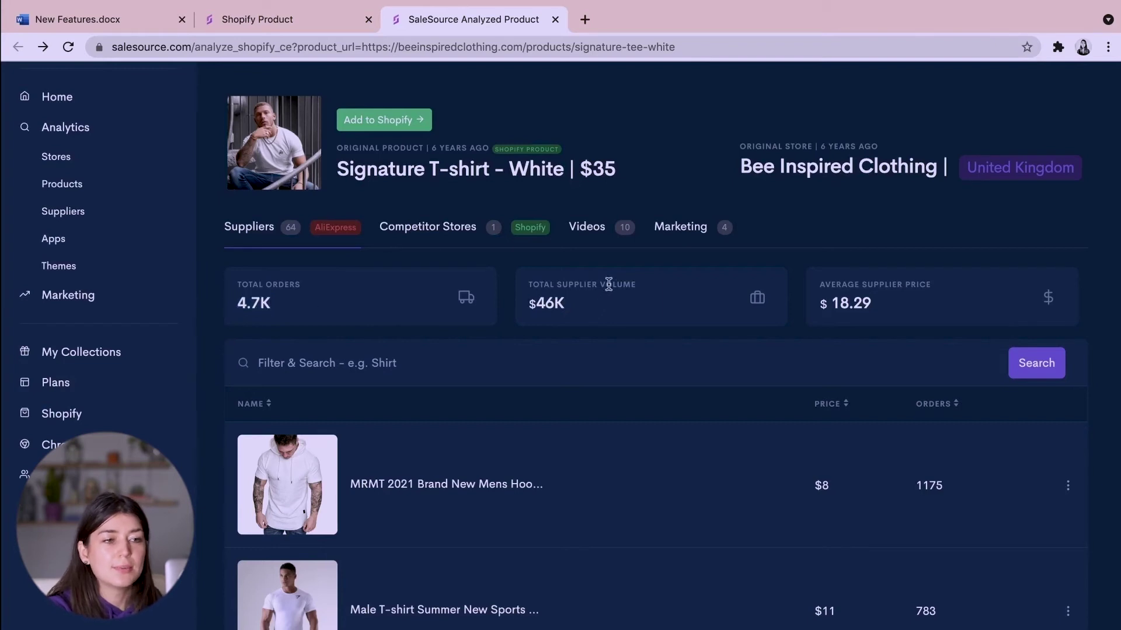
drag(590, 310, 517, 307)
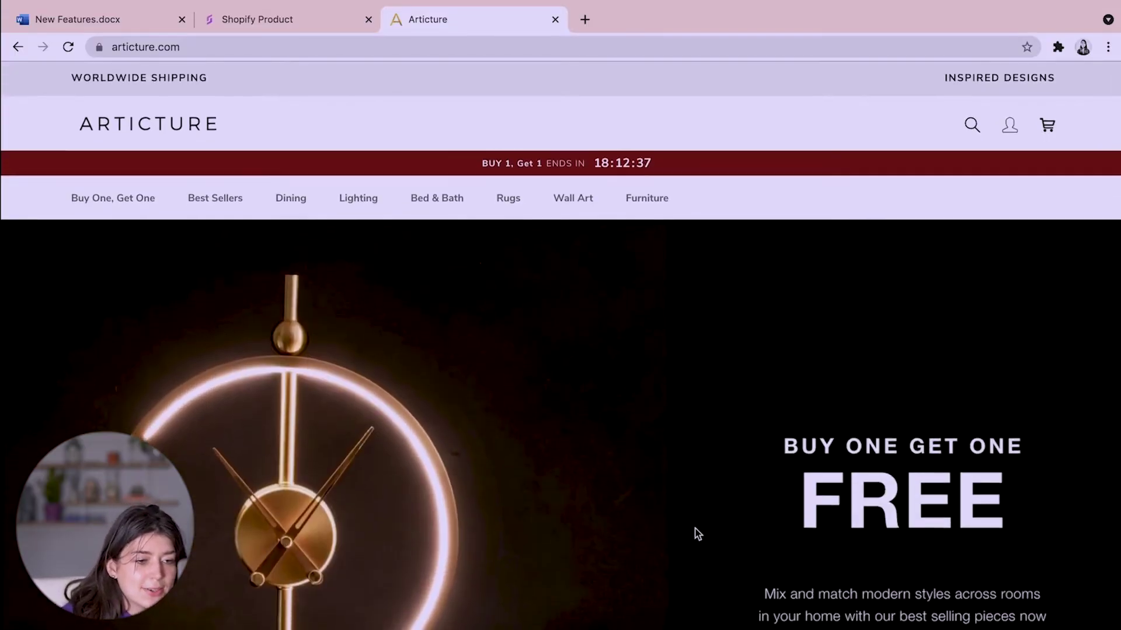
- Scroll the Articture Buy One Get One Free homepage and open a new browser tab
scroll(696, 529, down, 3)
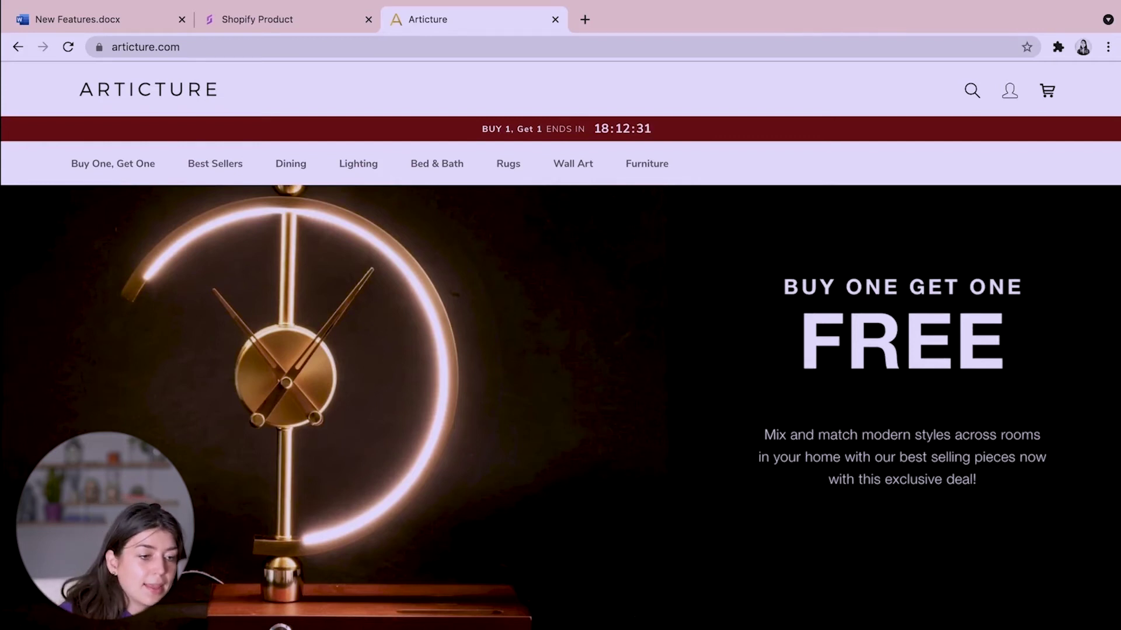
key(ctrl+t)
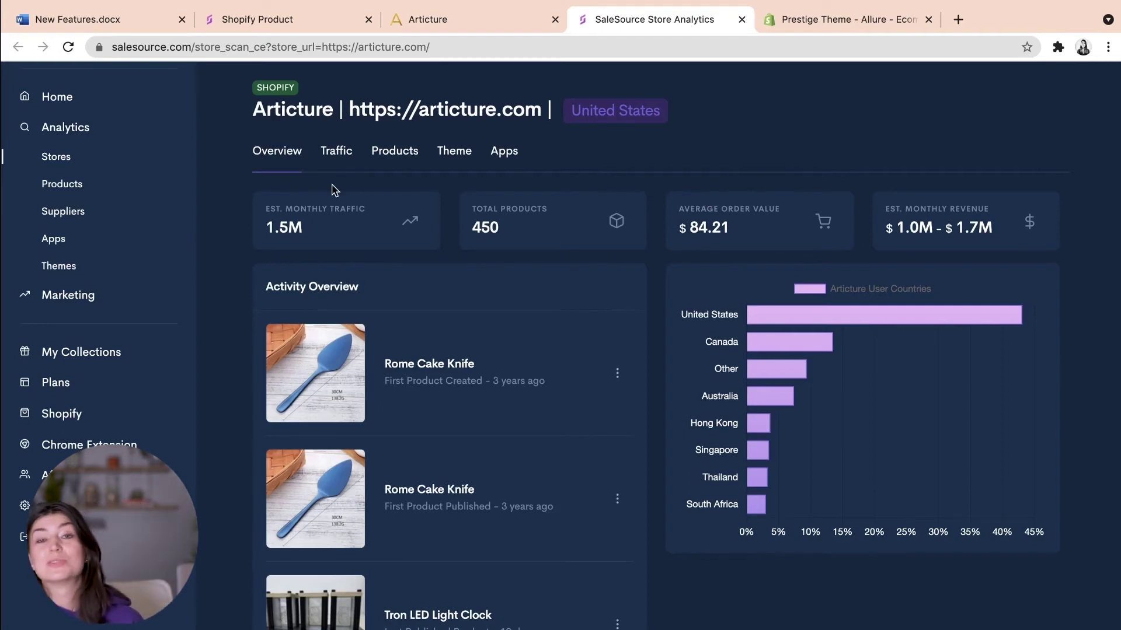
- Switch to Articture's Traffic tab to see its monthly visits chart
click(332, 154)
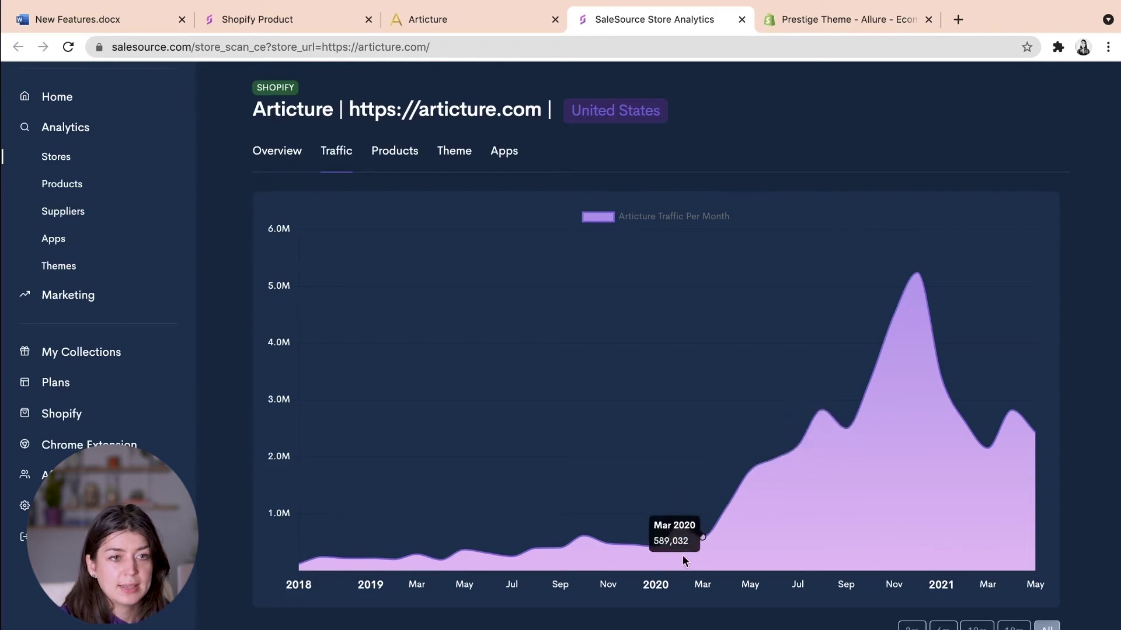
- Show Articture's best-selling products, led by the $199 lamp
click(397, 153)
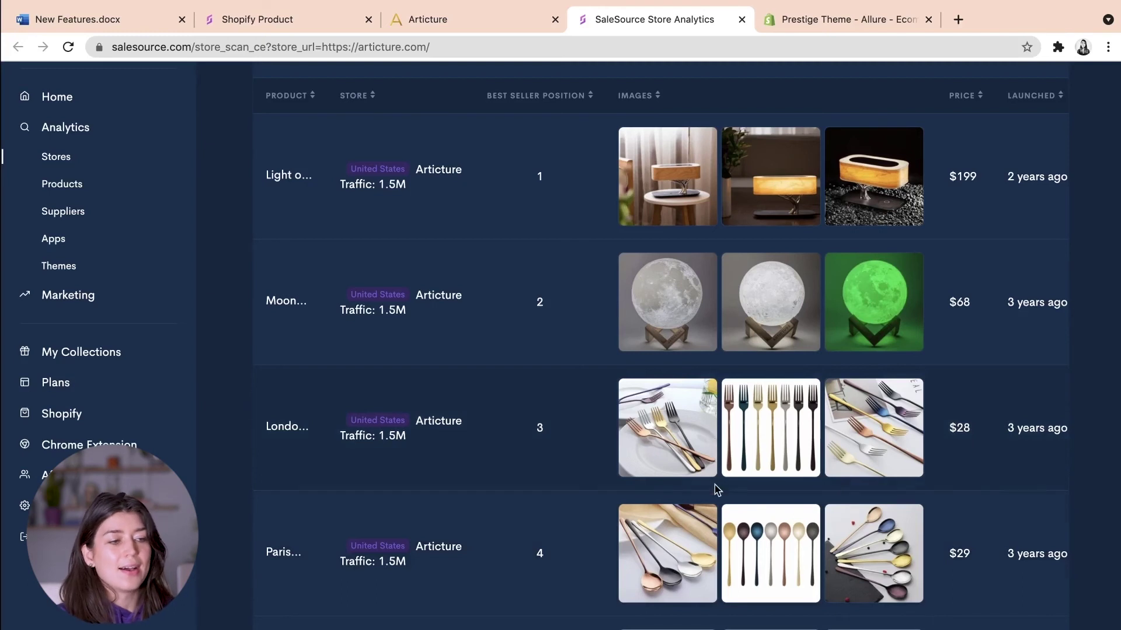
- Open View Product Analytics for the top-ranked $199 lamp in the best-sellers table
scroll(717, 499, up, 2)
scroll(717, 499, up, 2)
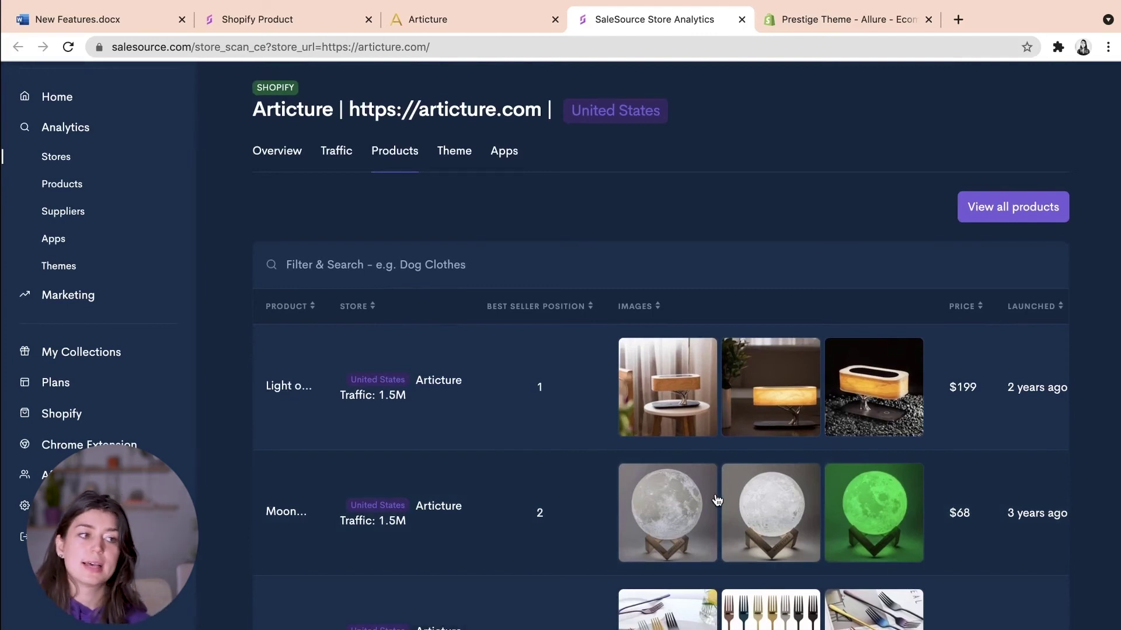
scroll(690, 388, right, 2)
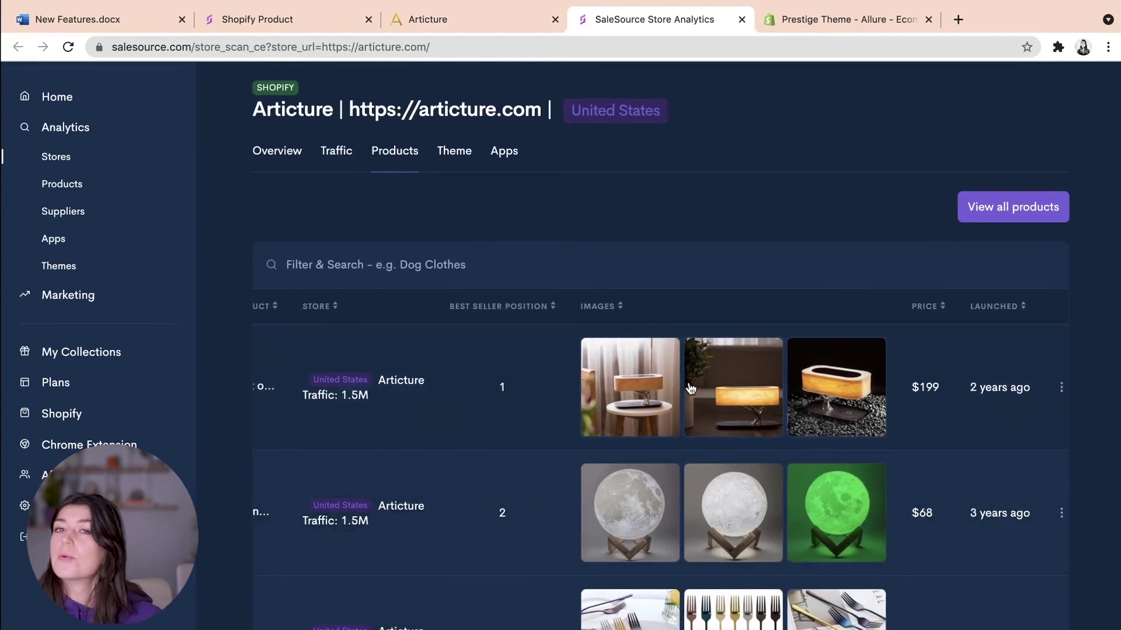
click(1049, 388)
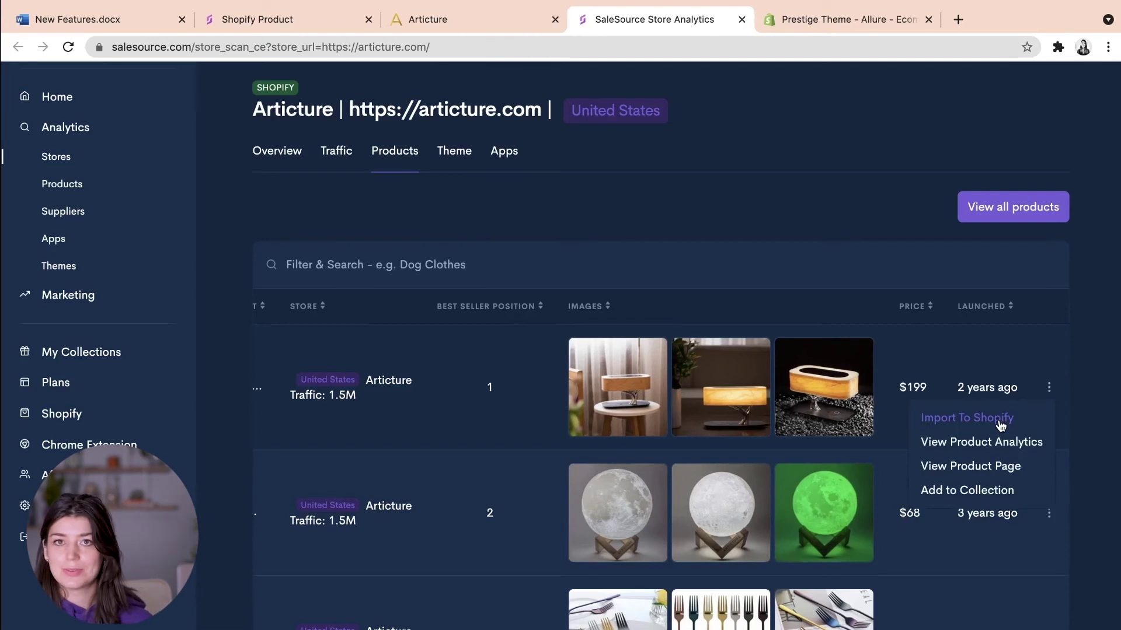
click(1029, 443)
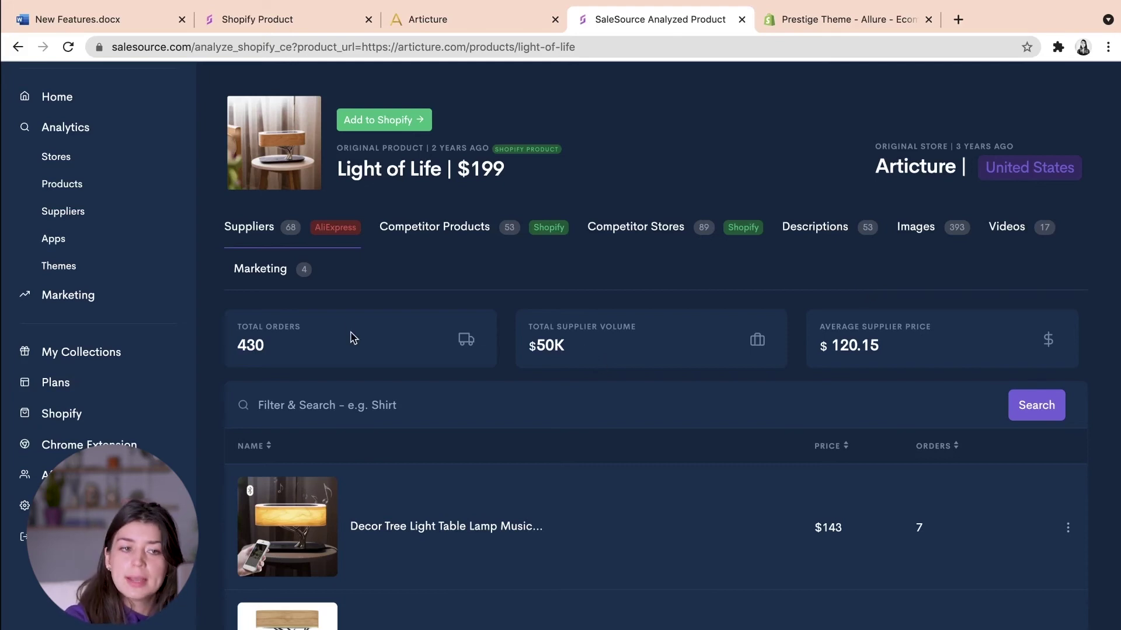
- Sort the lamp's suppliers by order count, most-ordered first
scroll(690, 545, down, 3)
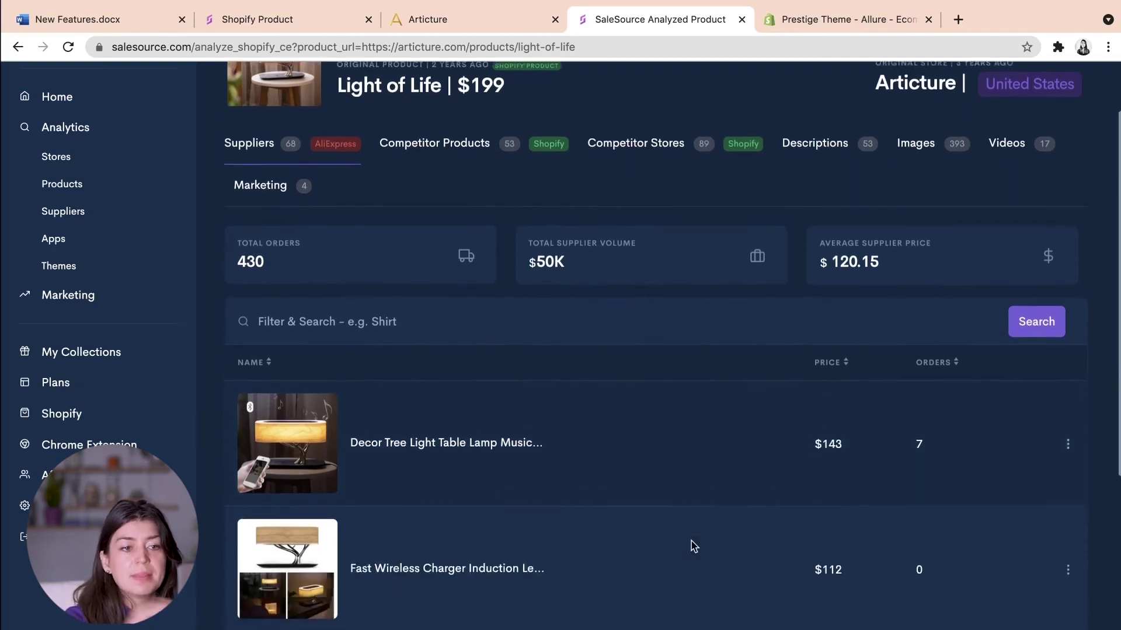
click(943, 357)
click(944, 358)
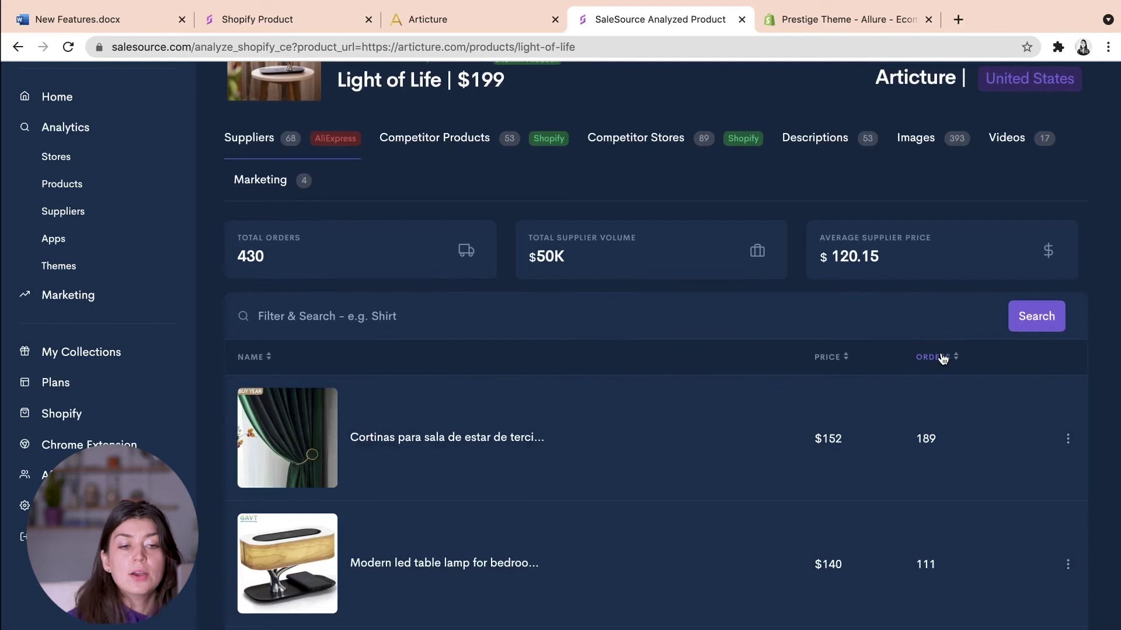
- Open the Wireless Charging Desk Lamp and Modern led table lamp suppliers' AliExpress pages in new tabs
scroll(633, 570, down, 3)
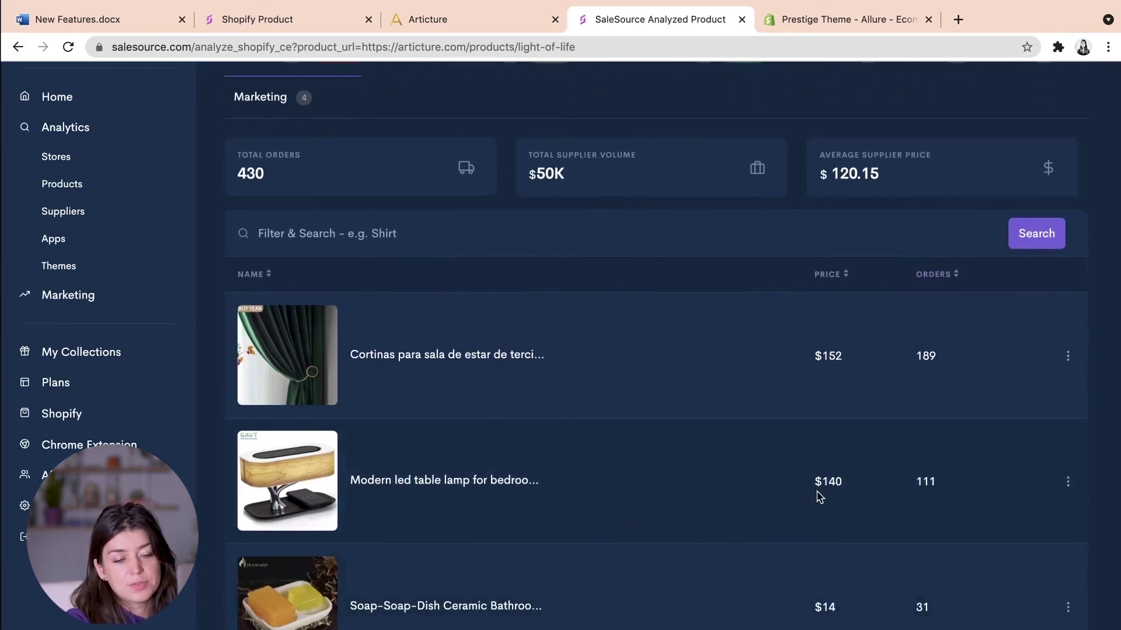
scroll(568, 390, down, 4)
scroll(700, 425, up, 2)
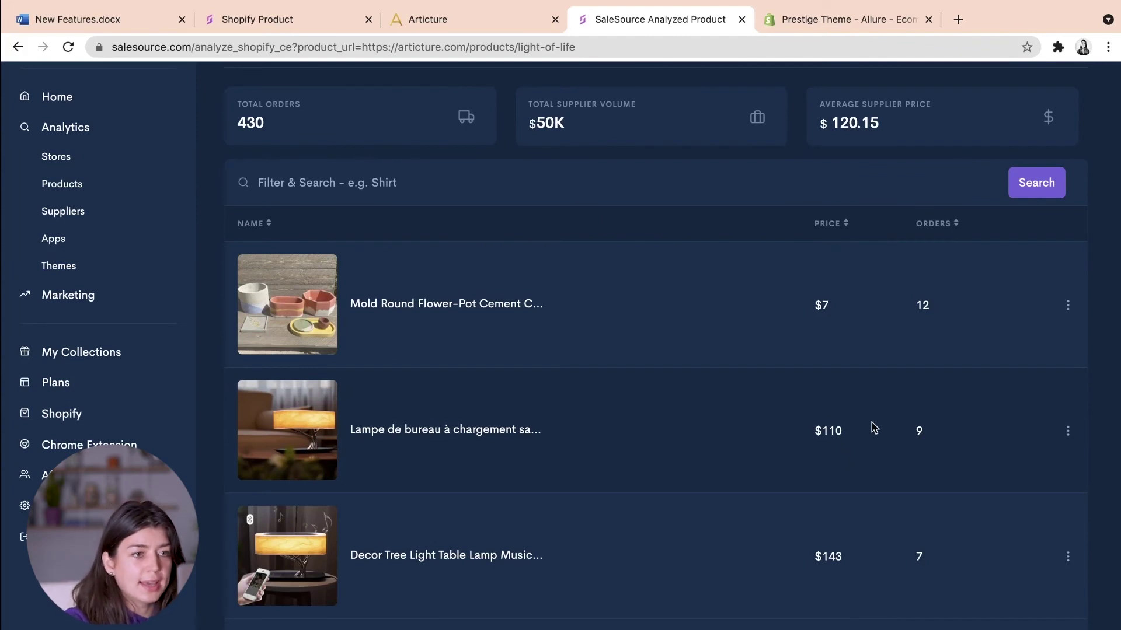
scroll(760, 370, up, 4)
scroll(763, 370, down, 2)
scroll(761, 370, down, 1)
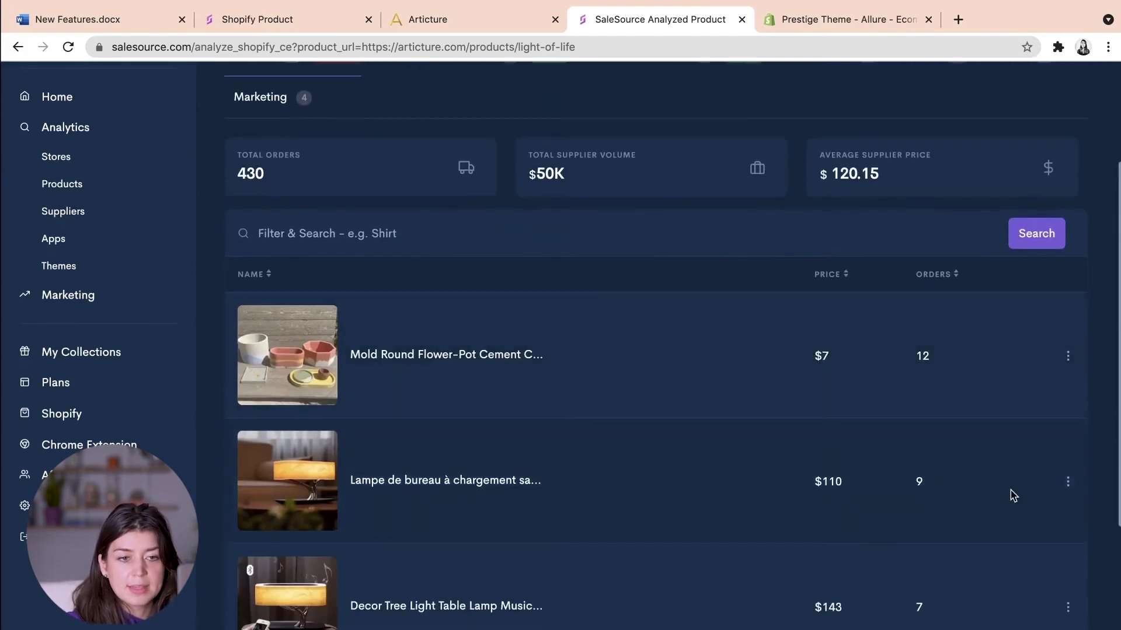
click(1067, 488)
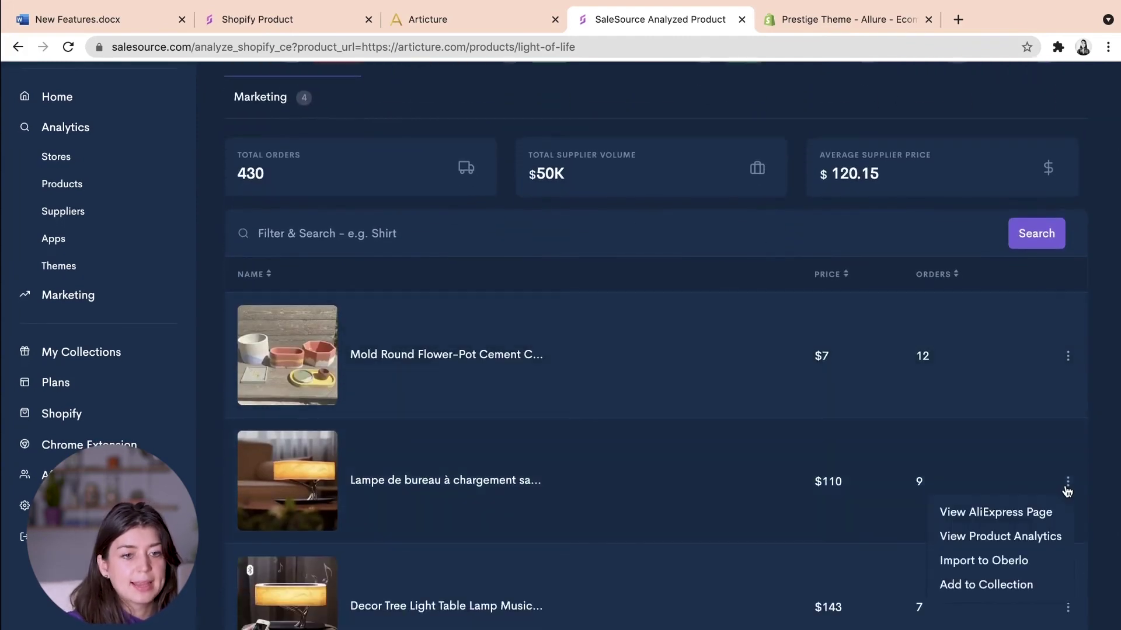
click(1018, 512)
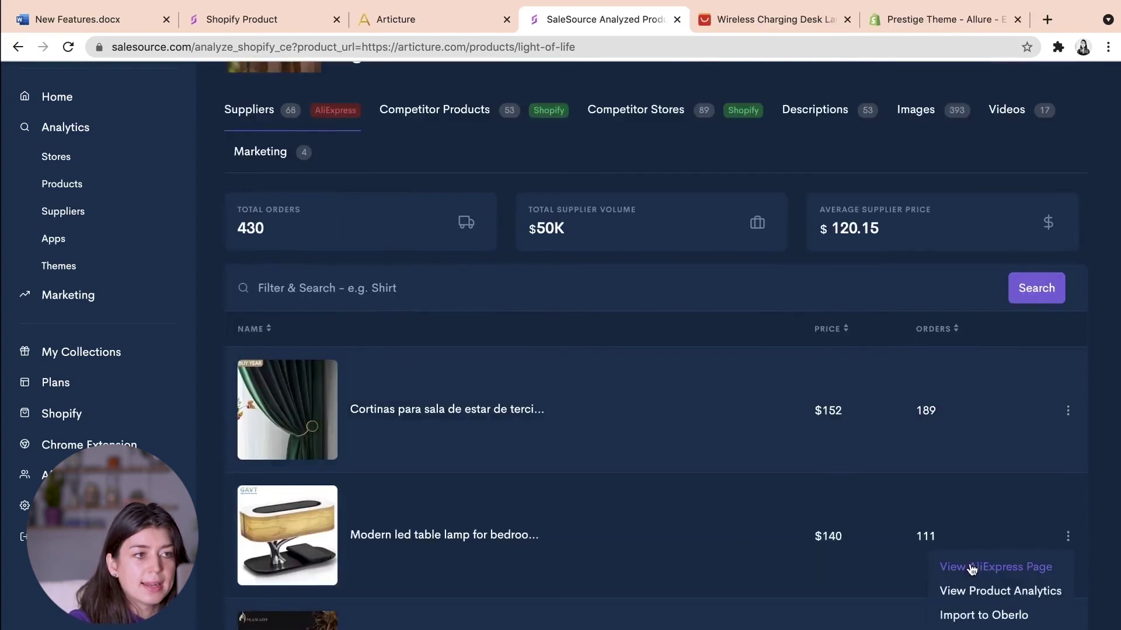
click(995, 567)
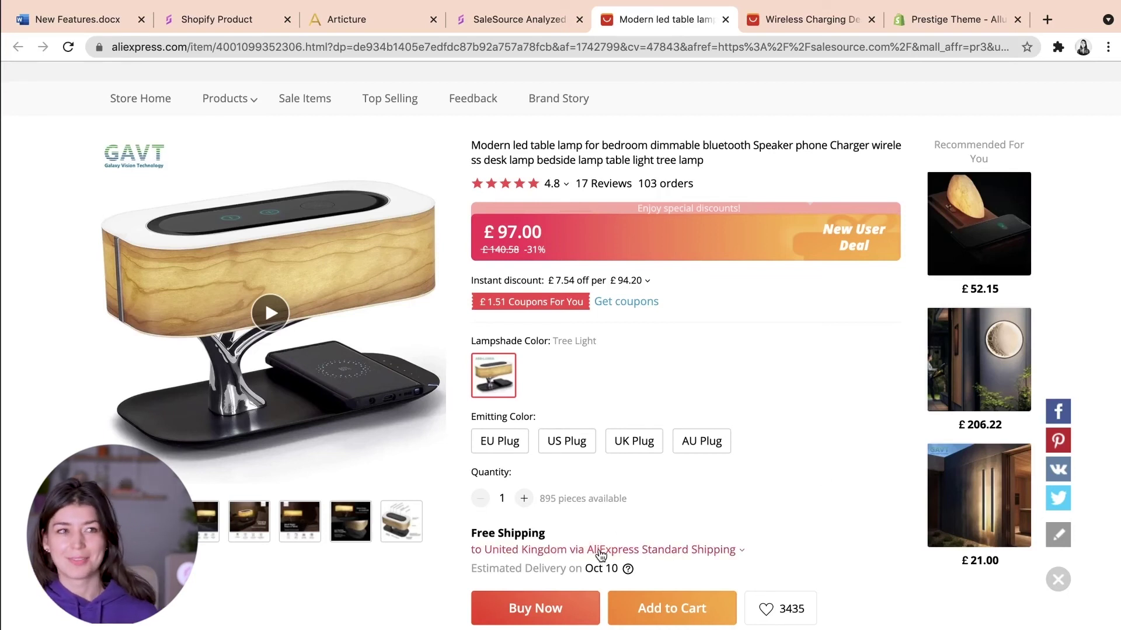
- Review the Wireless Charging Desk Lamp listing (£76.40–83.27, 7 orders), then close it
click(805, 26)
scroll(717, 443, up, 2)
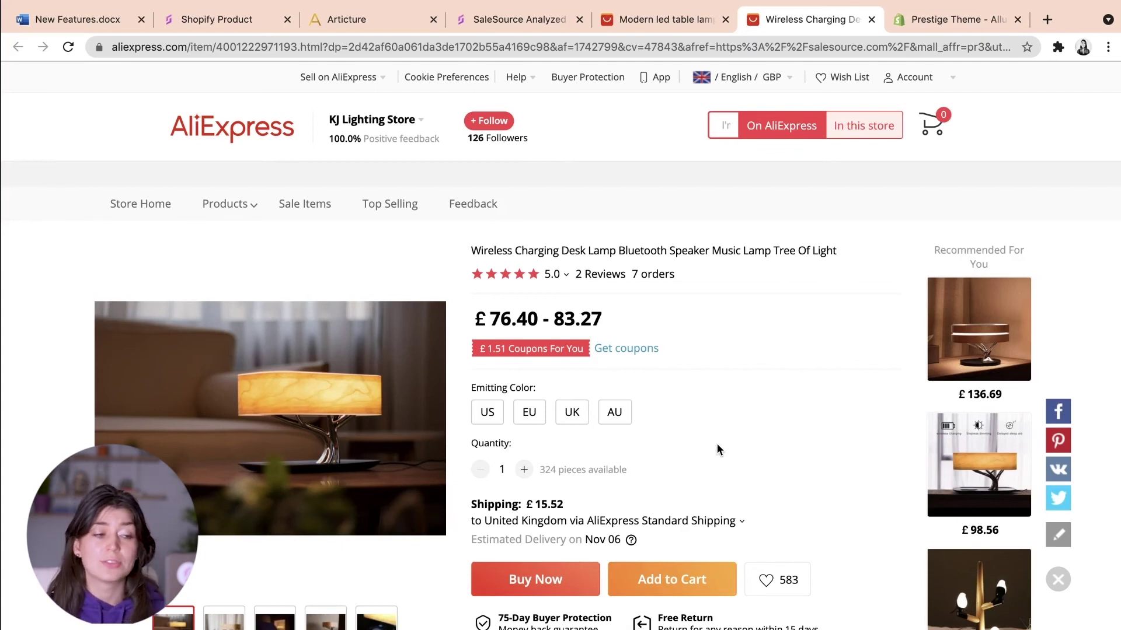
key(super+w)
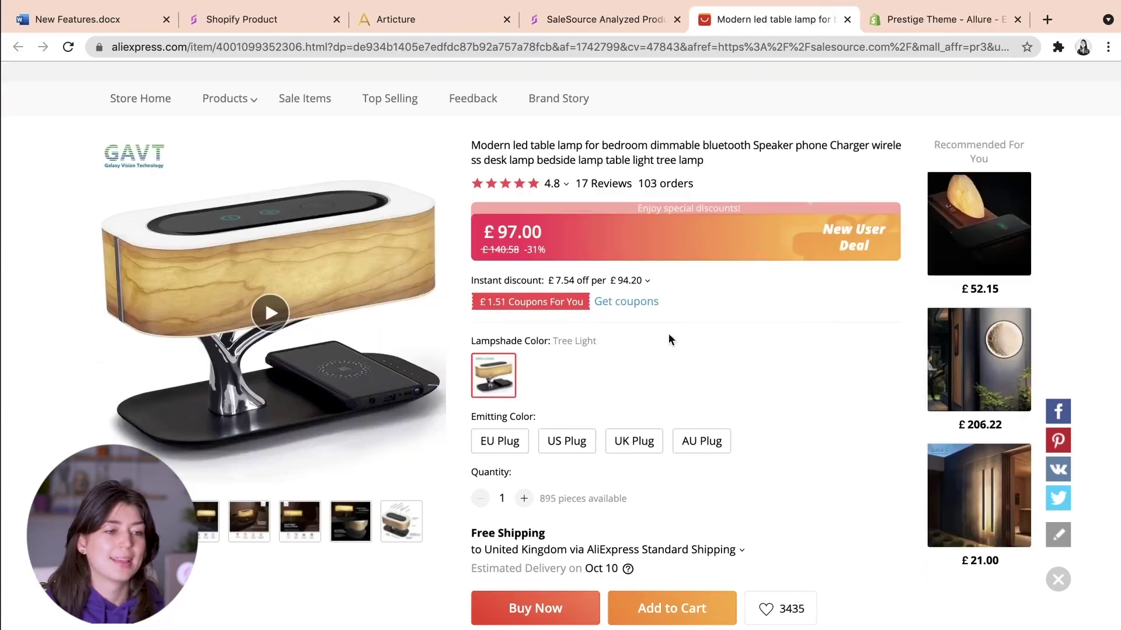
- Back in the Light of Life analysis, browse its competitor products, then show its Descriptions
click(605, 21)
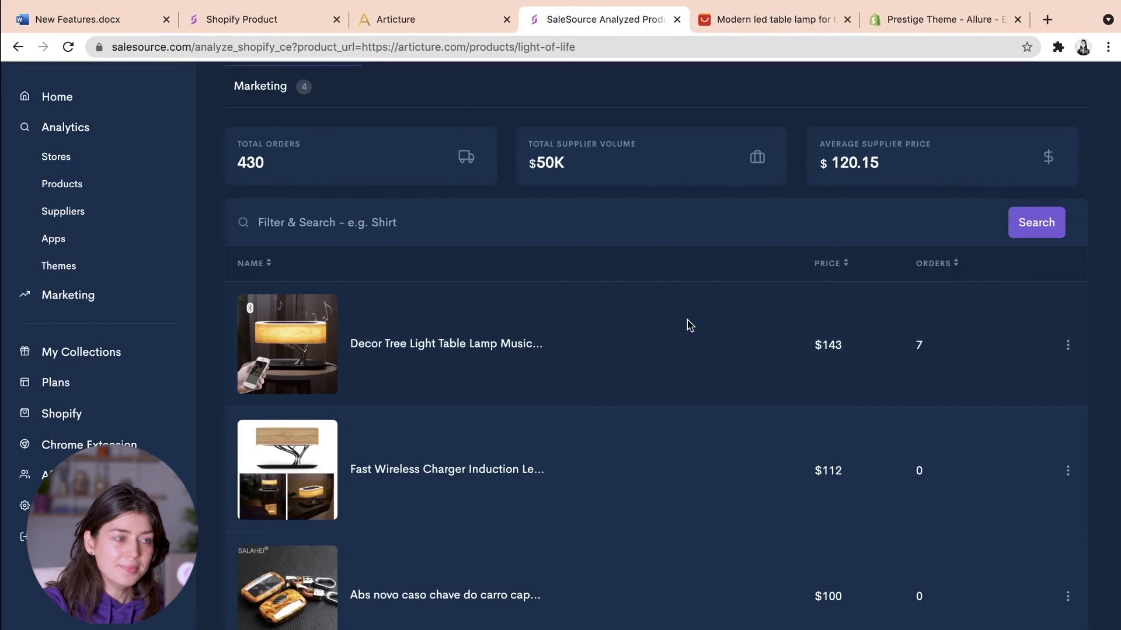
scroll(689, 325, up, 3)
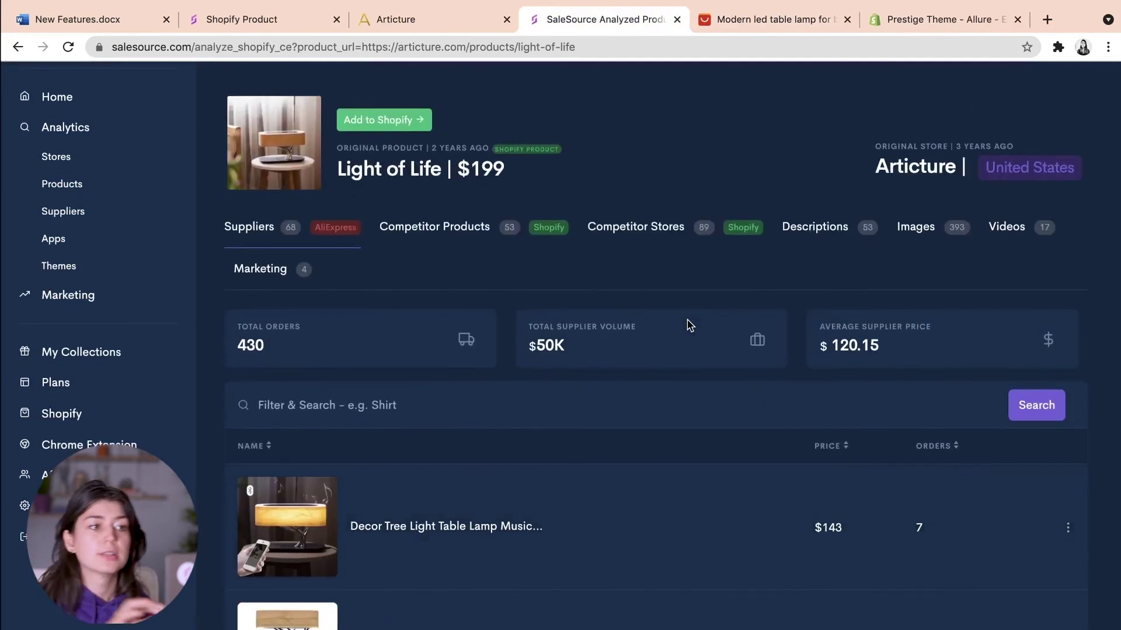
click(444, 228)
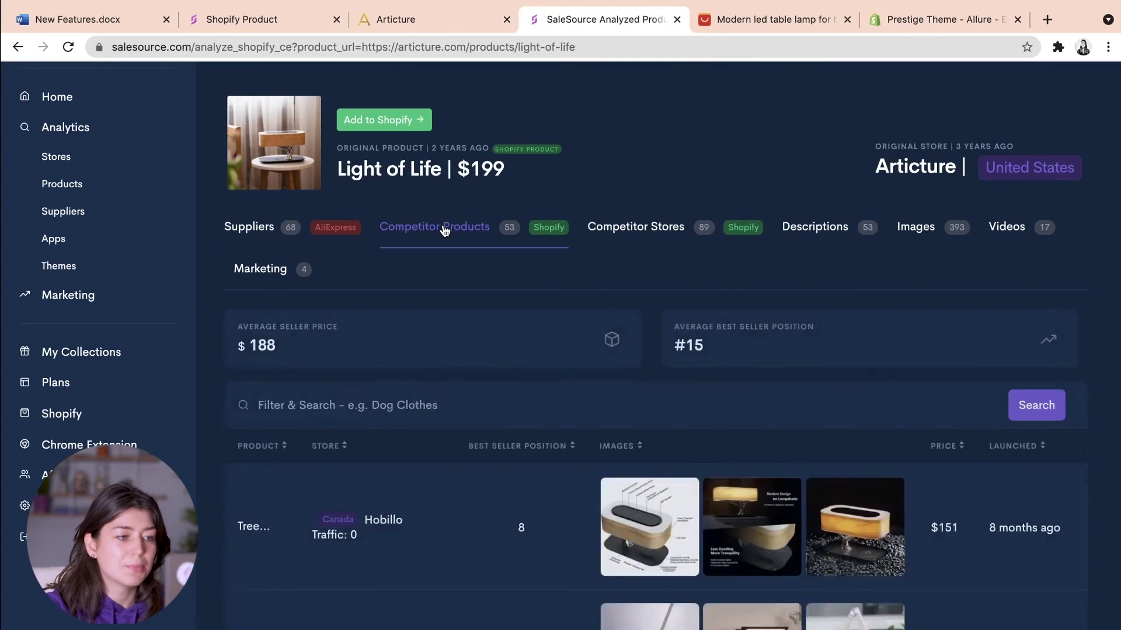
scroll(420, 485, down, 6)
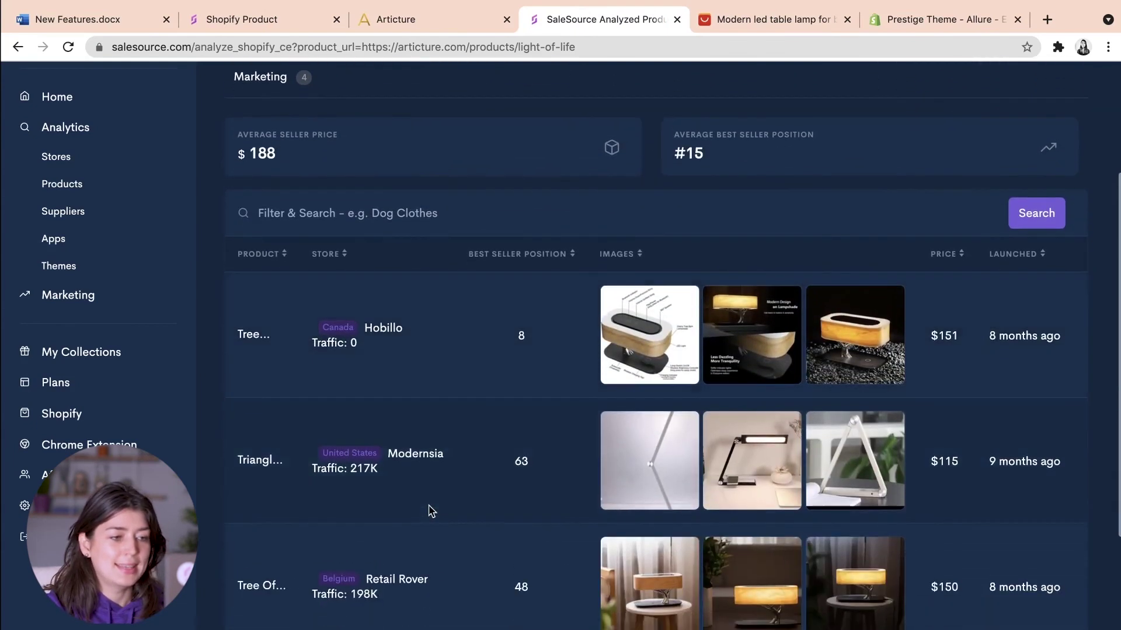
scroll(431, 512, down, 2)
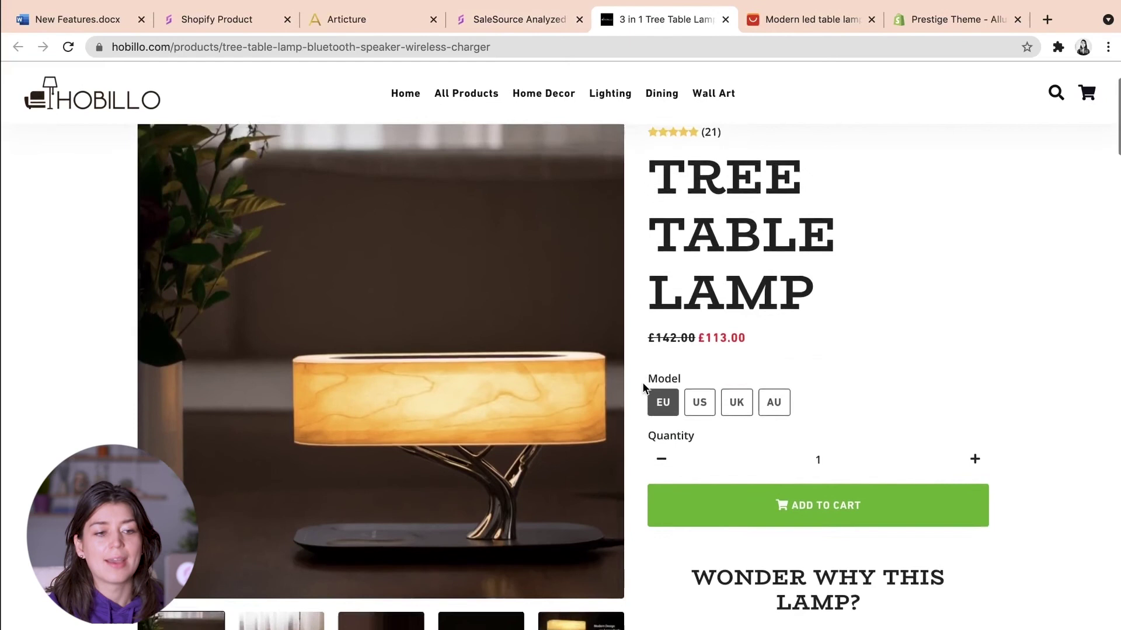
scroll(643, 388, down, 10)
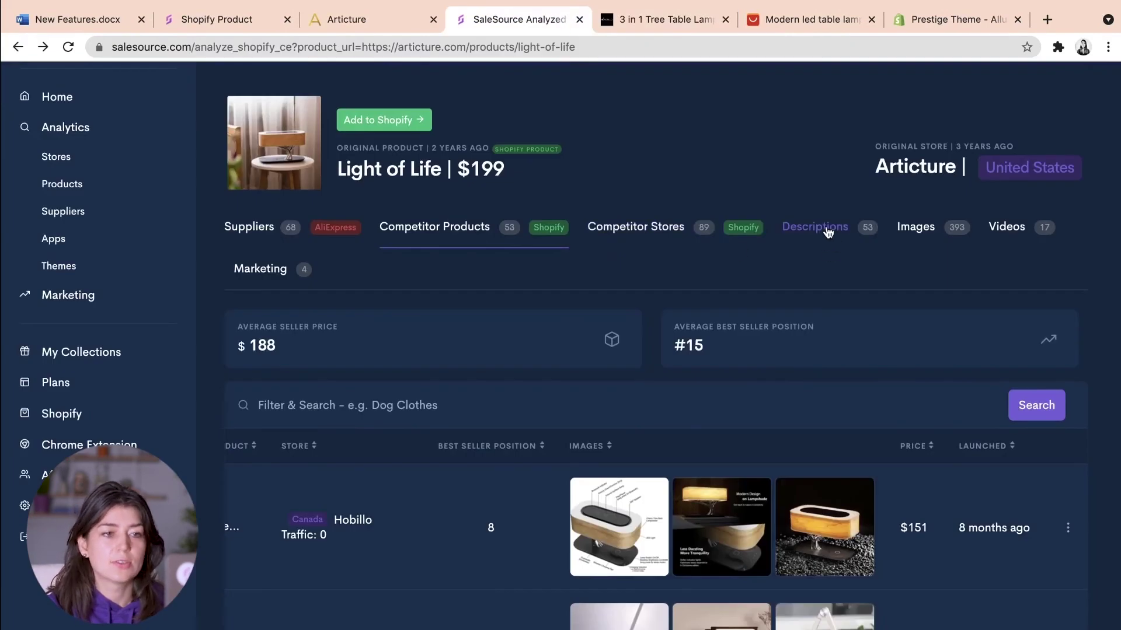
click(827, 231)
- Save the labelled lamp diagram from the Images gallery to disk, then close the enlarged view
scroll(689, 473, down, 3)
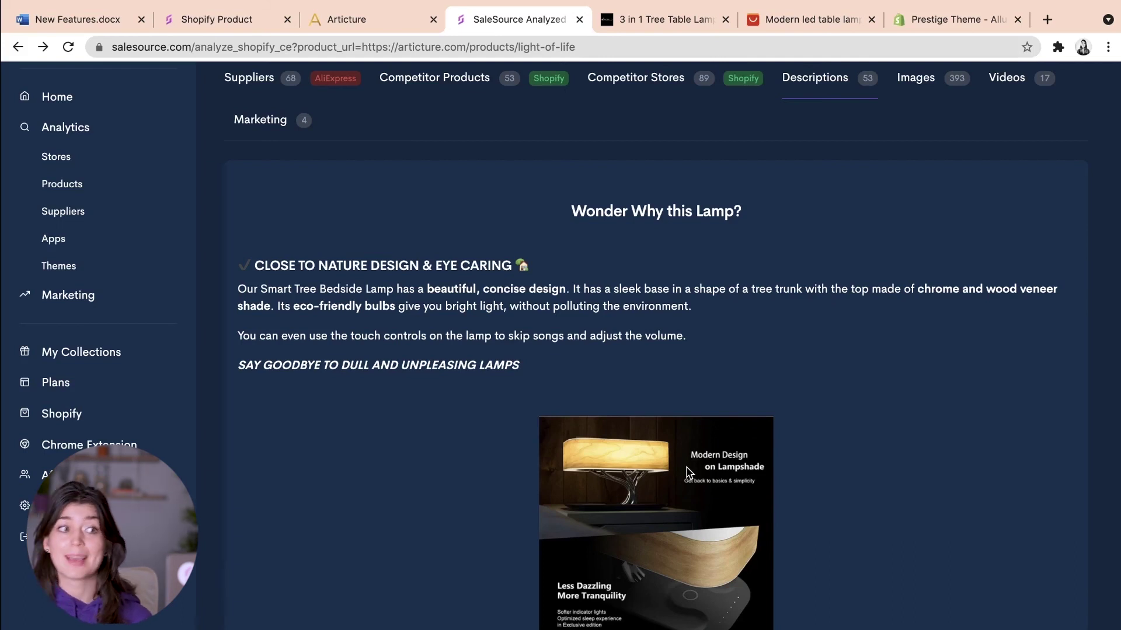
click(920, 81)
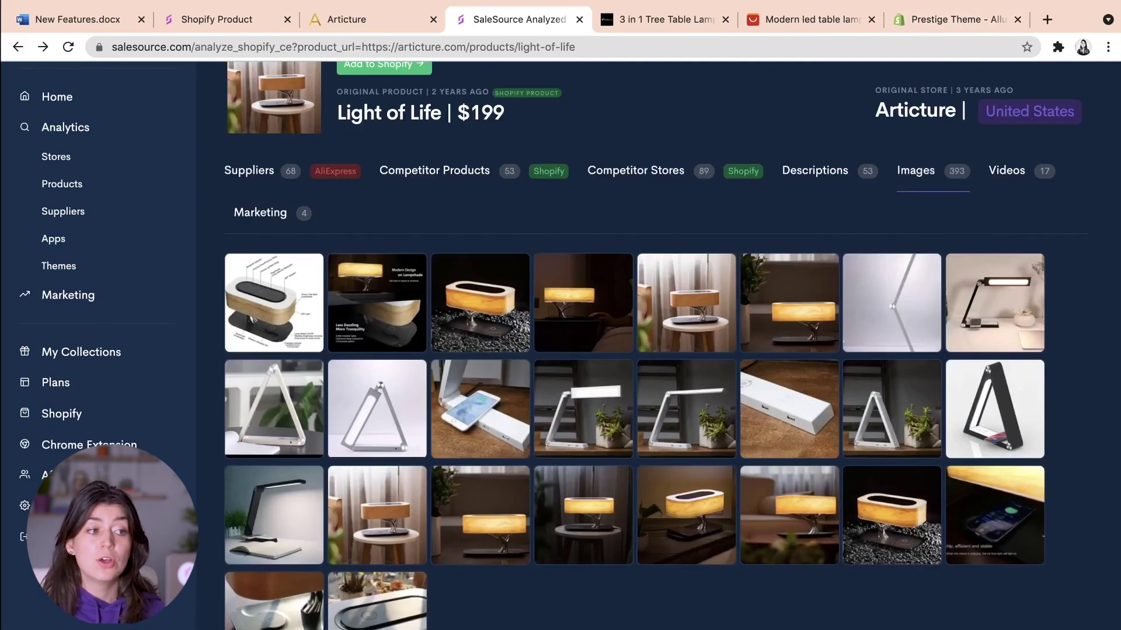
click(274, 302)
right_click(681, 277)
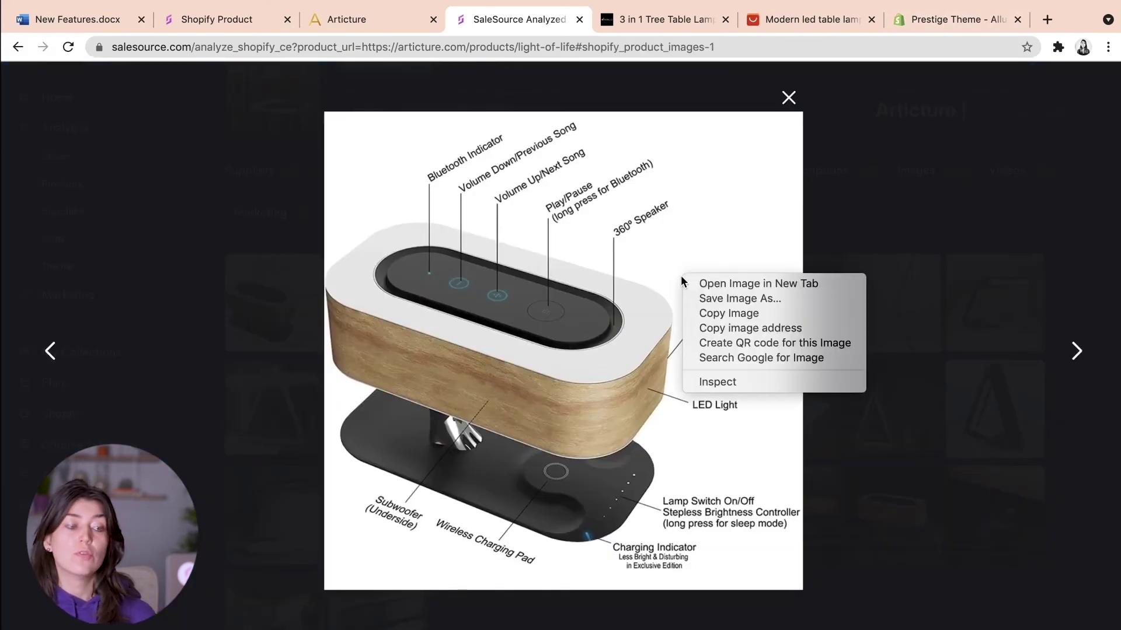
click(738, 297)
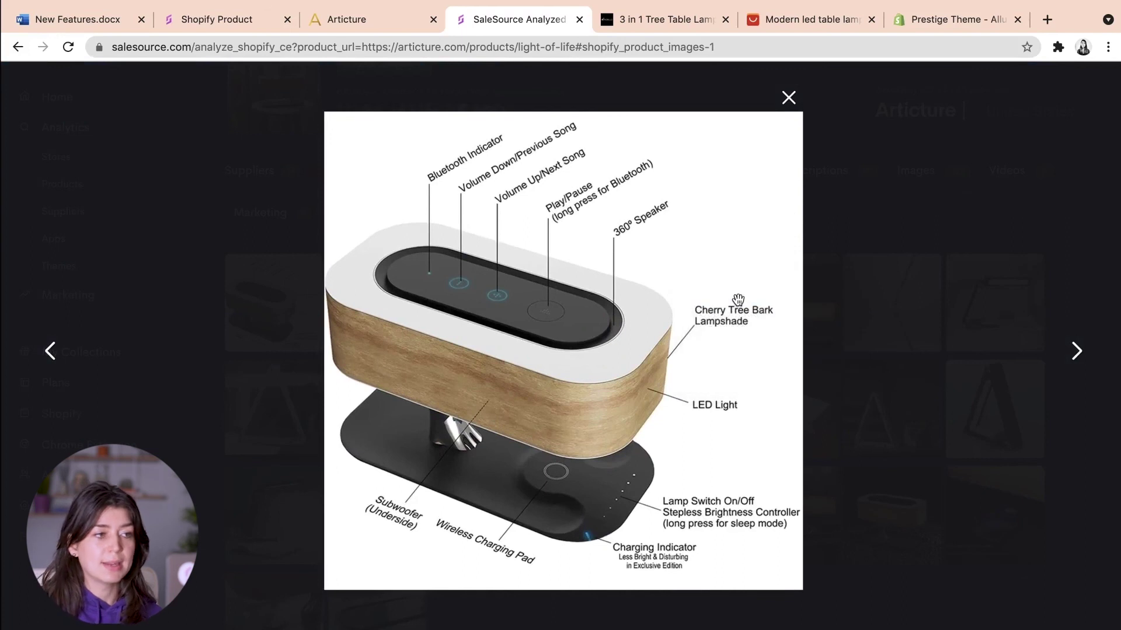
key(Return)
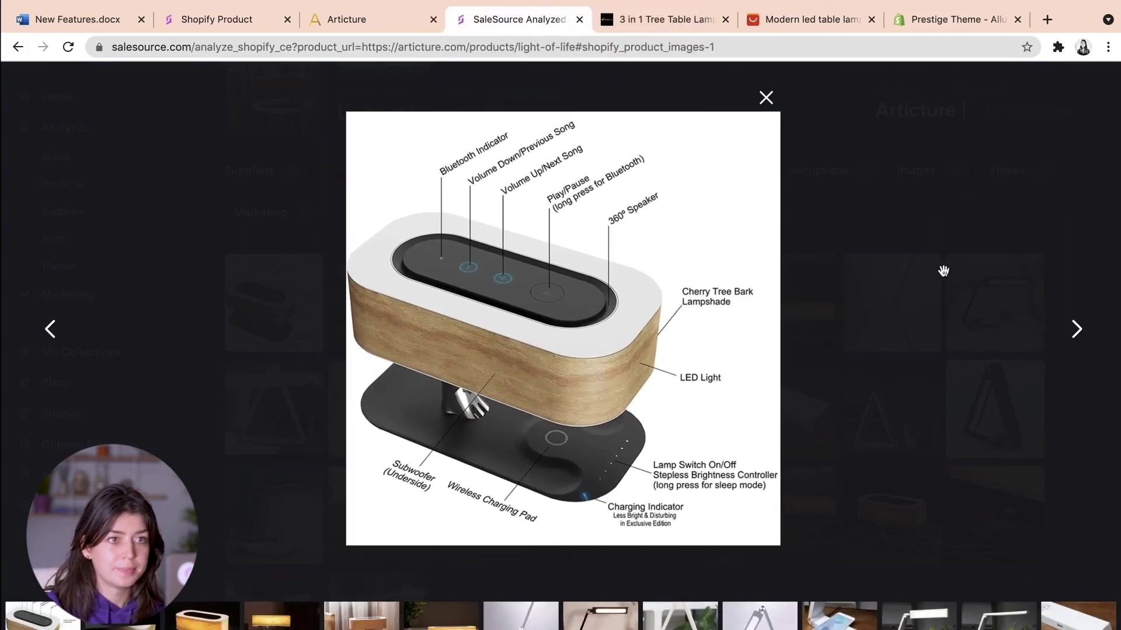
click(943, 271)
- Download the 0:29 demo video from the Light of Life lamp's Videos tab
click(1016, 172)
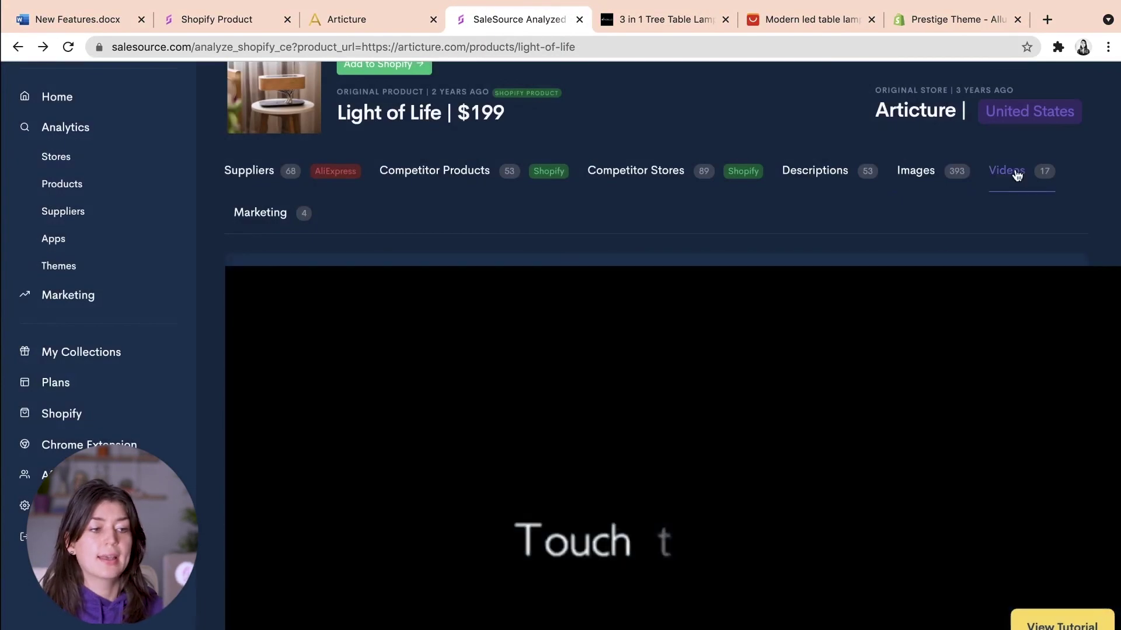
scroll(548, 449, down, 8)
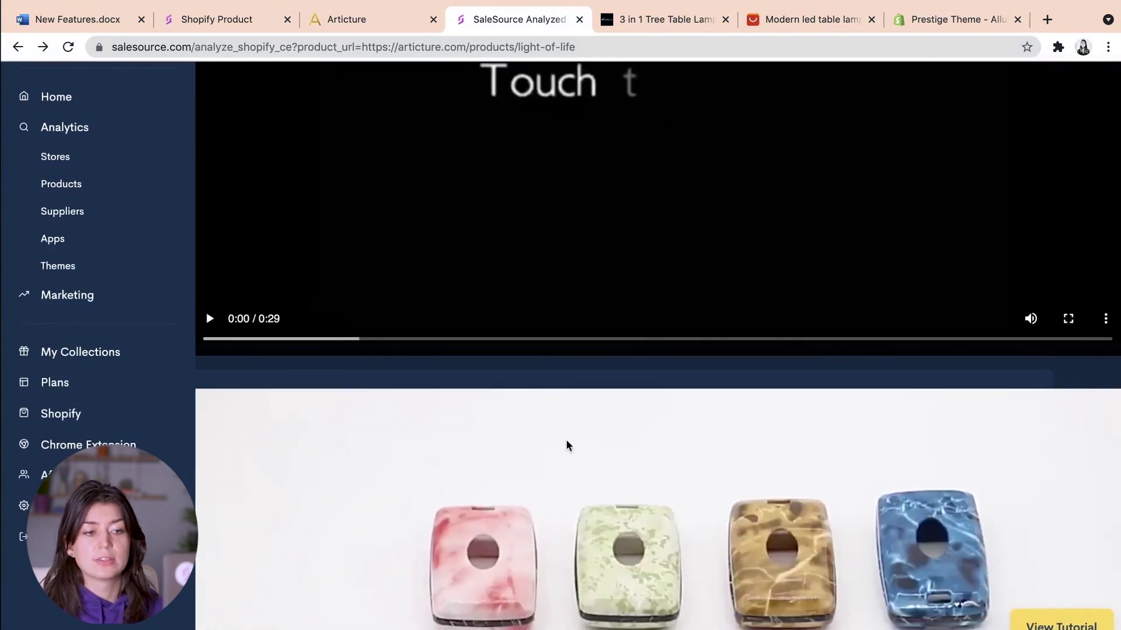
click(1105, 319)
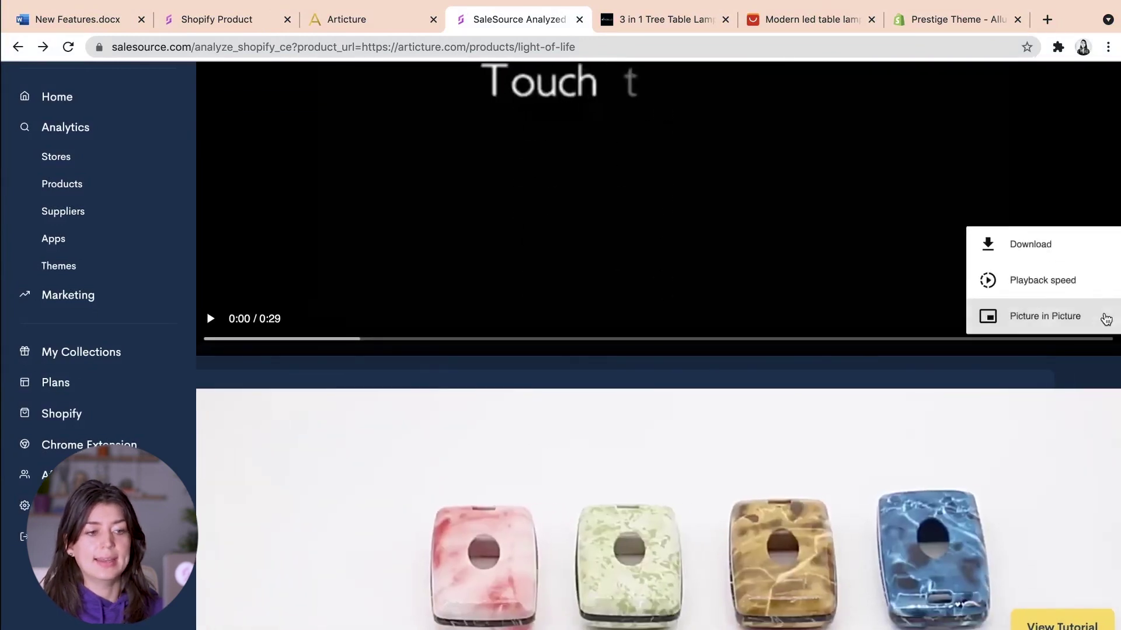
click(1033, 255)
scroll(800, 282, up, 8)
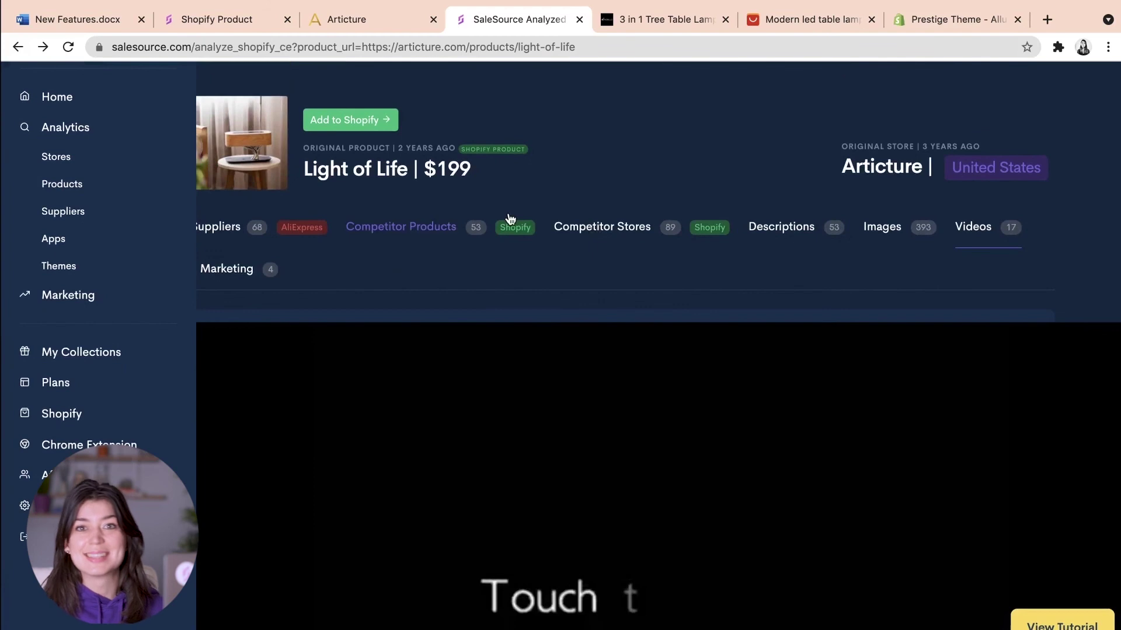
scroll(408, 280, left, 2)
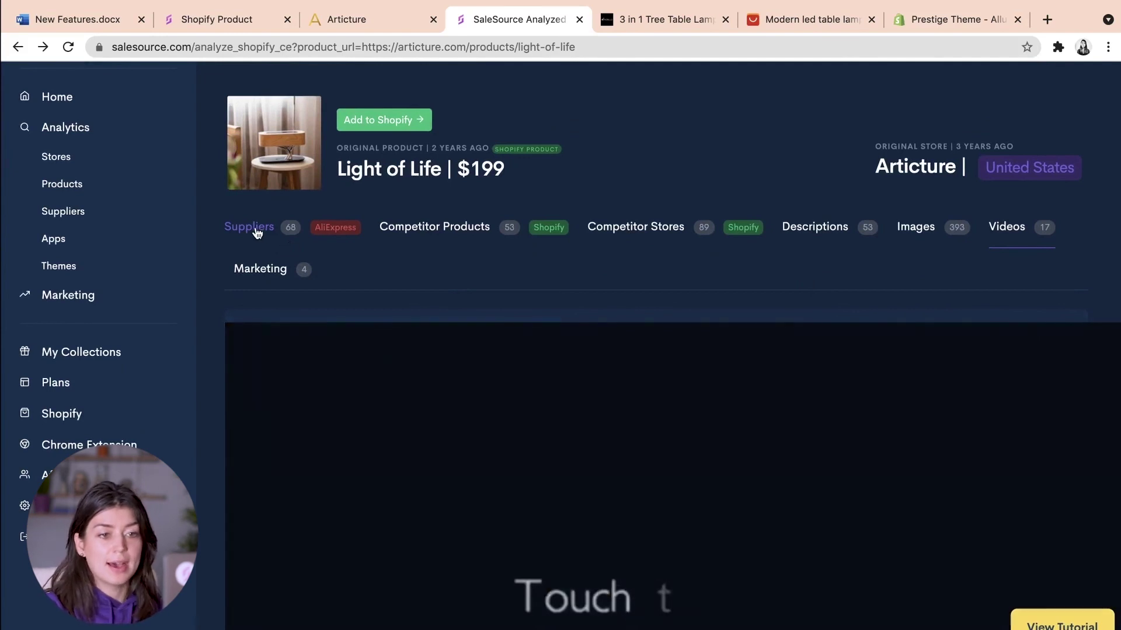
- Sort the AliExpress supplier list by orders, most orders first
click(257, 232)
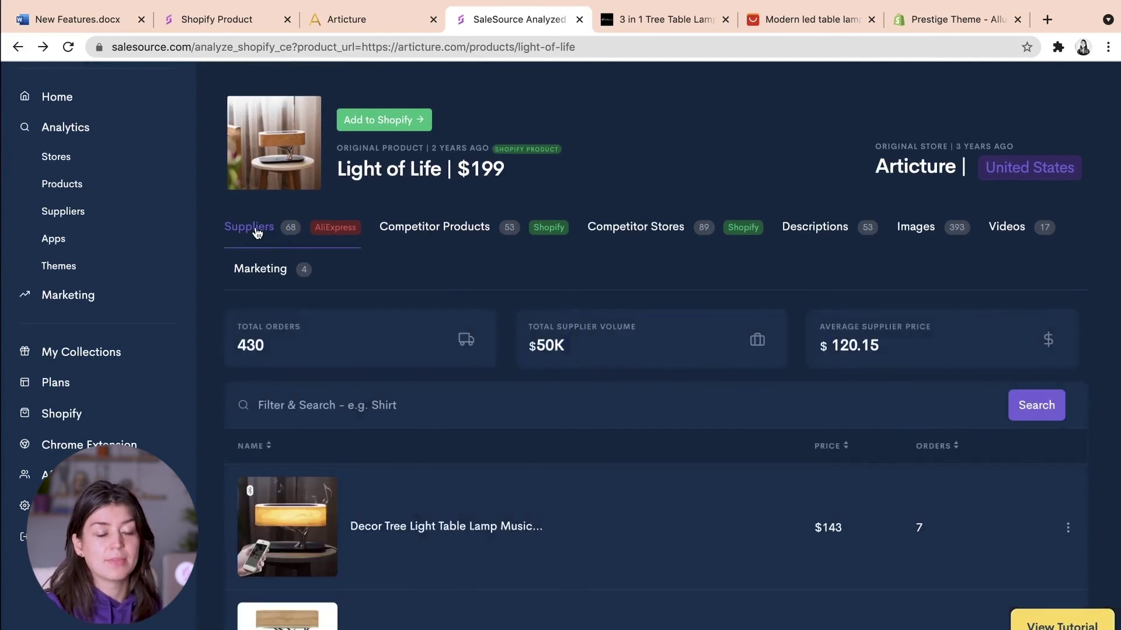
scroll(257, 232, down, 2)
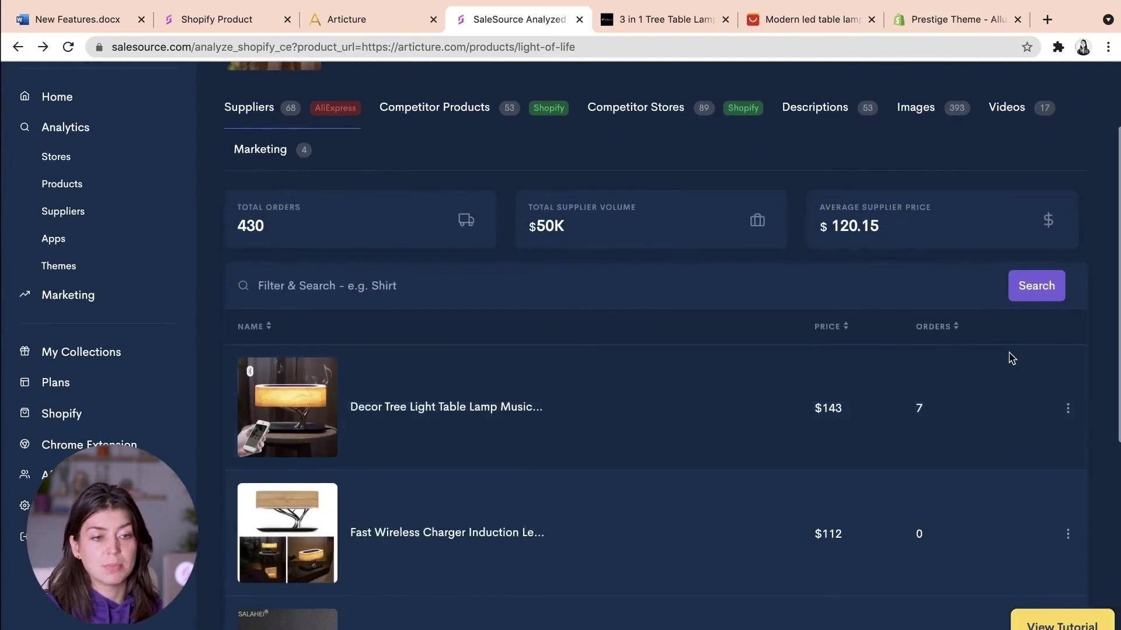
click(953, 331)
click(953, 331)
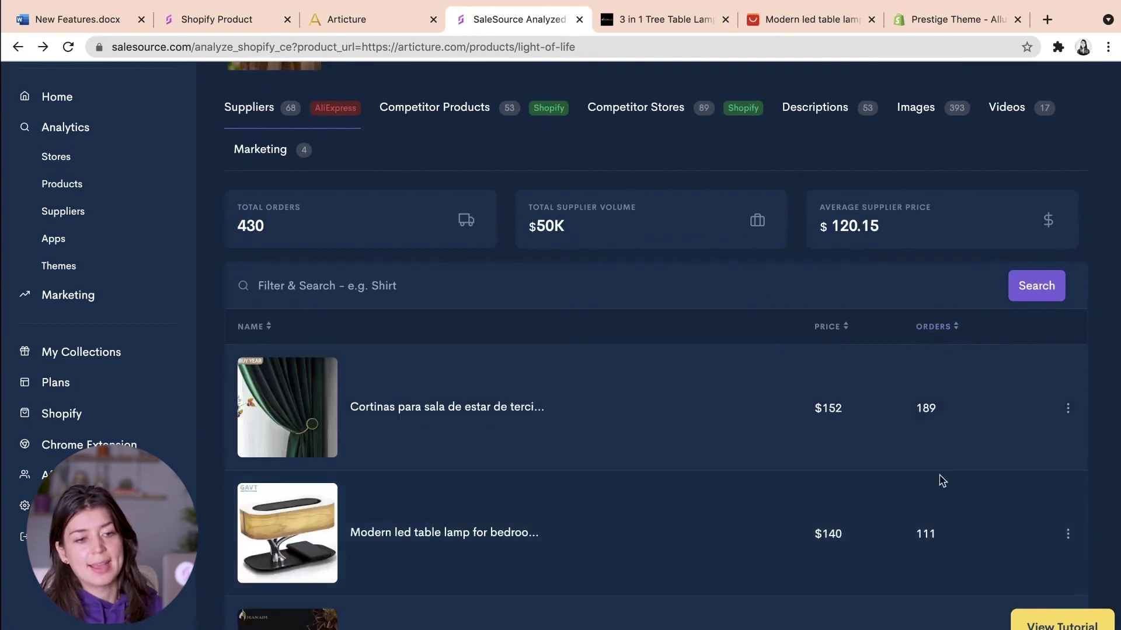
- Import the 111-order Modern led table lamp supplier to Oberlo
scroll(948, 498, down, 1)
scroll(948, 498, down, 1)
click(1068, 439)
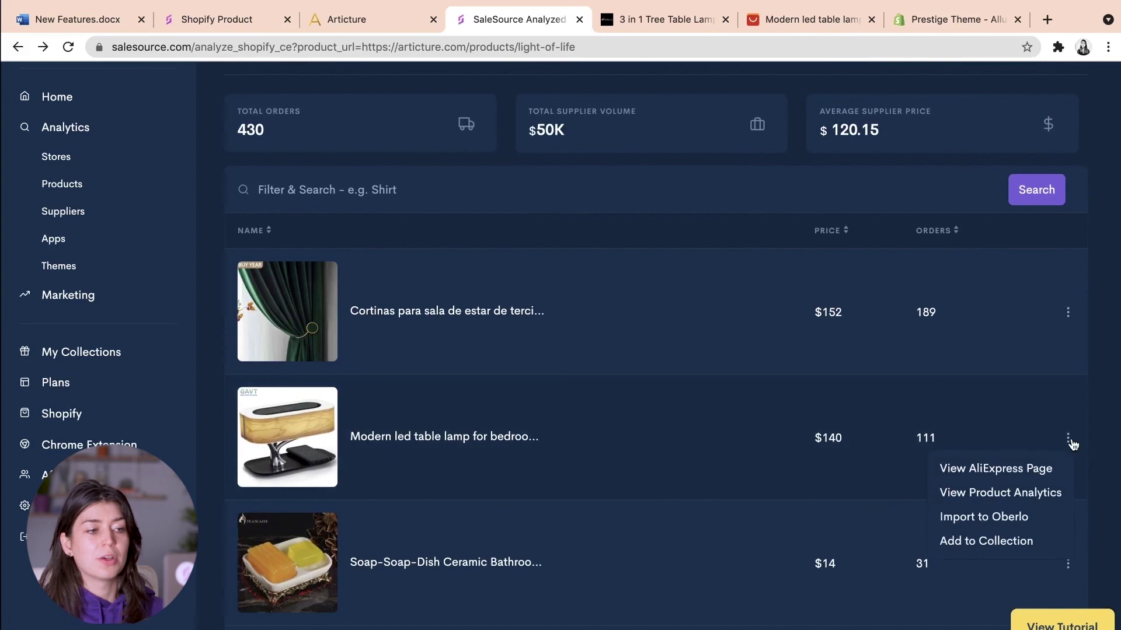
click(983, 517)
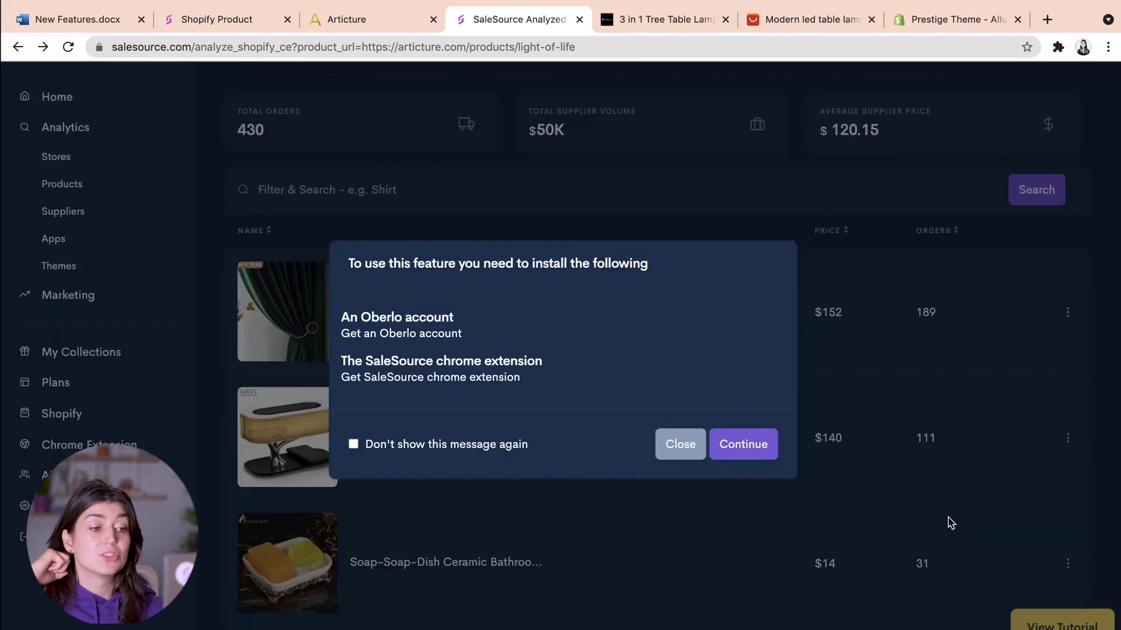
click(746, 455)
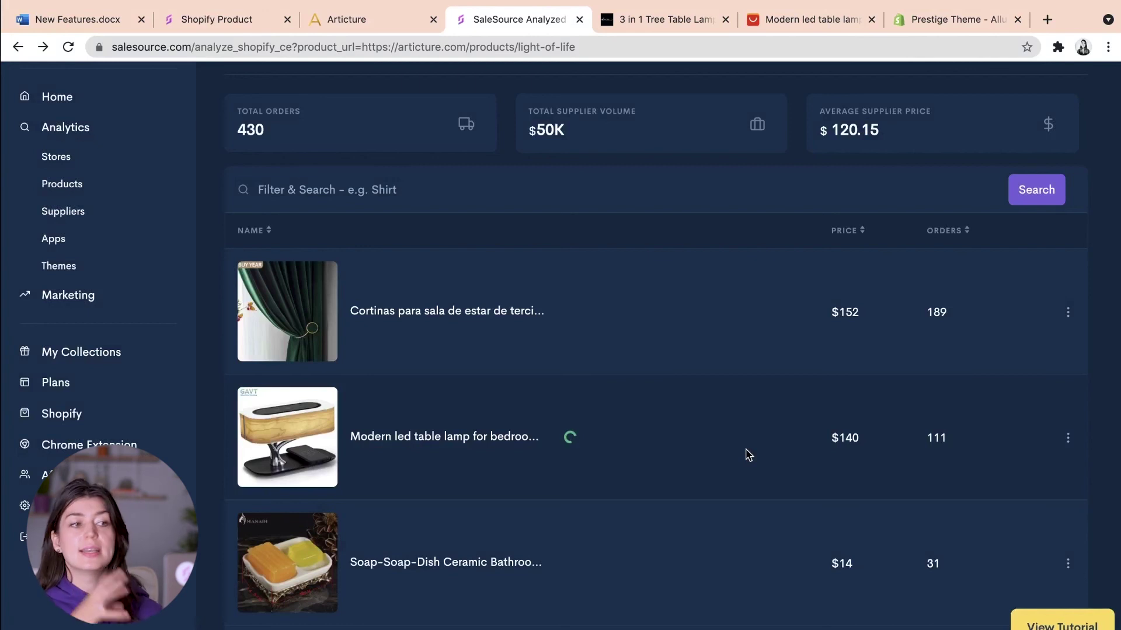
- View the Shopify Dashboard of imported products, such as Ellie Socks - Milk and IronFit leggings
click(61, 413)
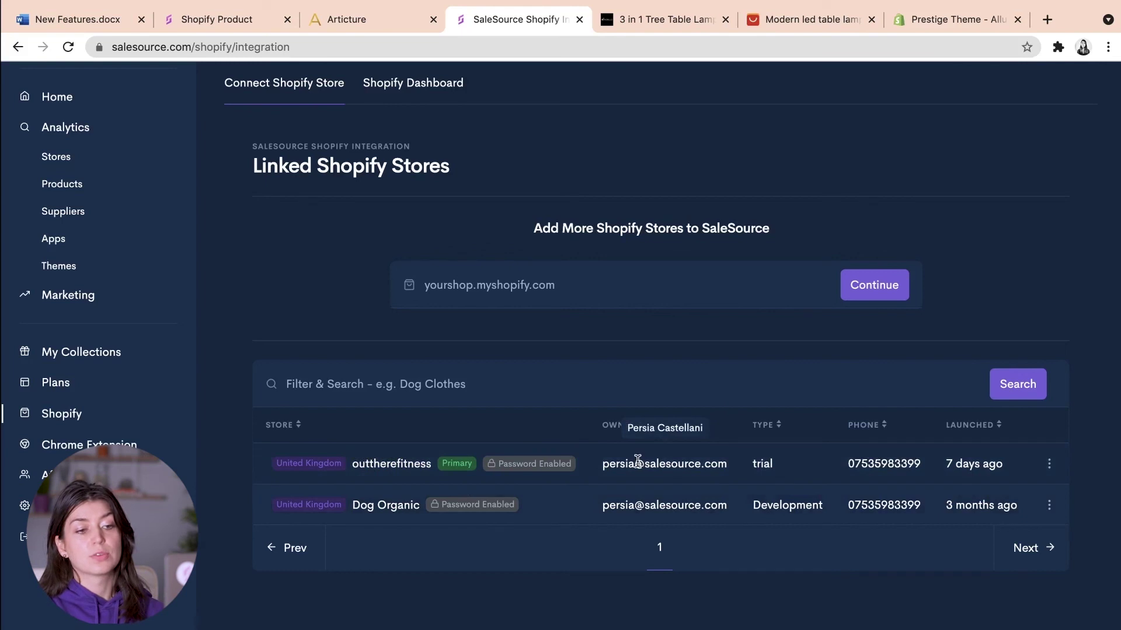
click(399, 96)
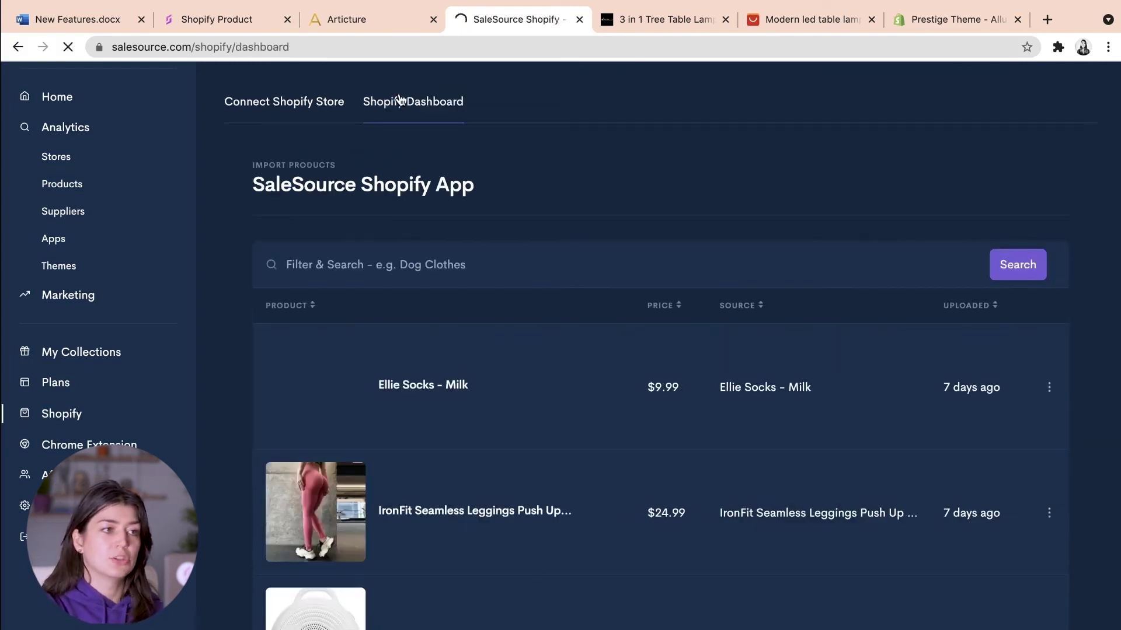